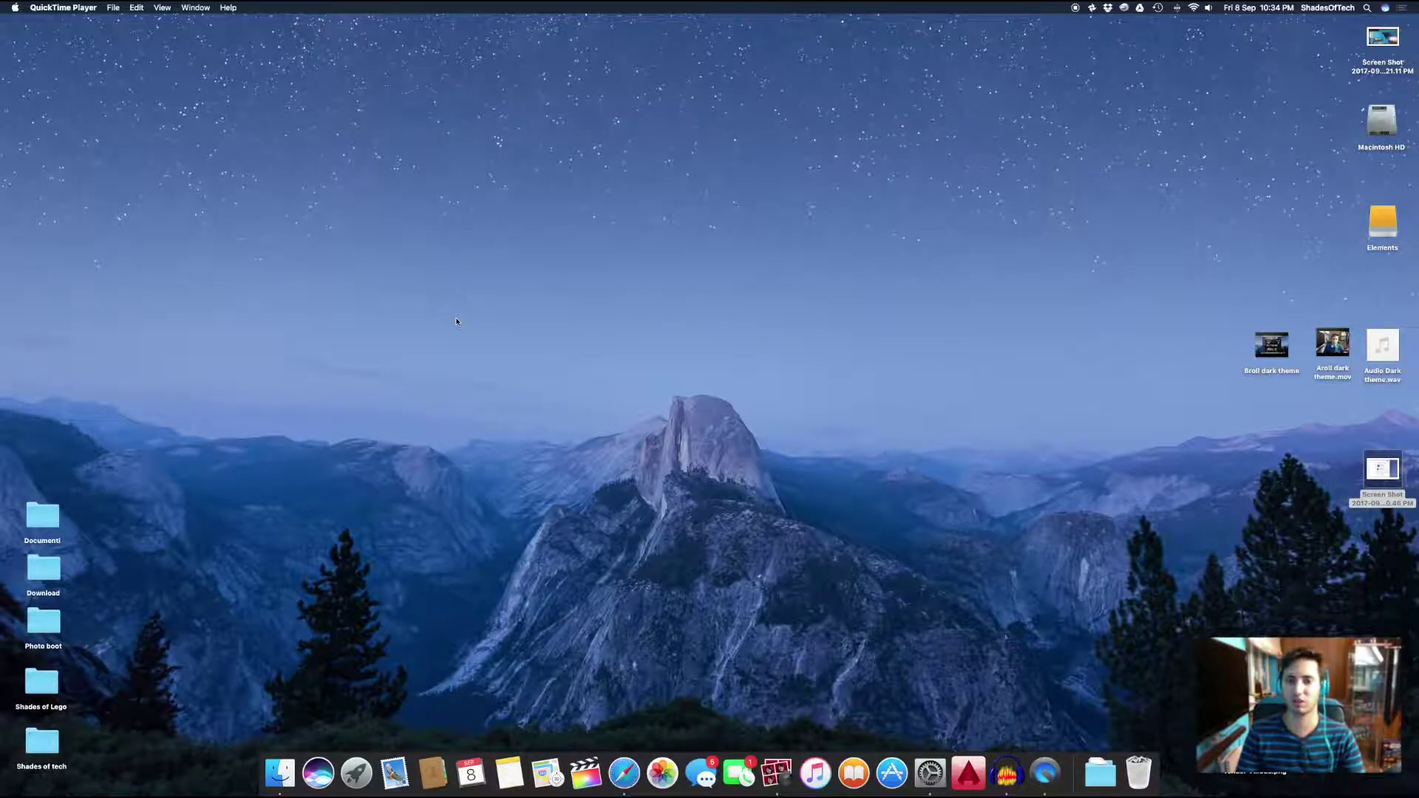
Launch Safari and untick the PiPifier Button extension in Preferences > Extensions, then close Preferences
left_click(625, 773)
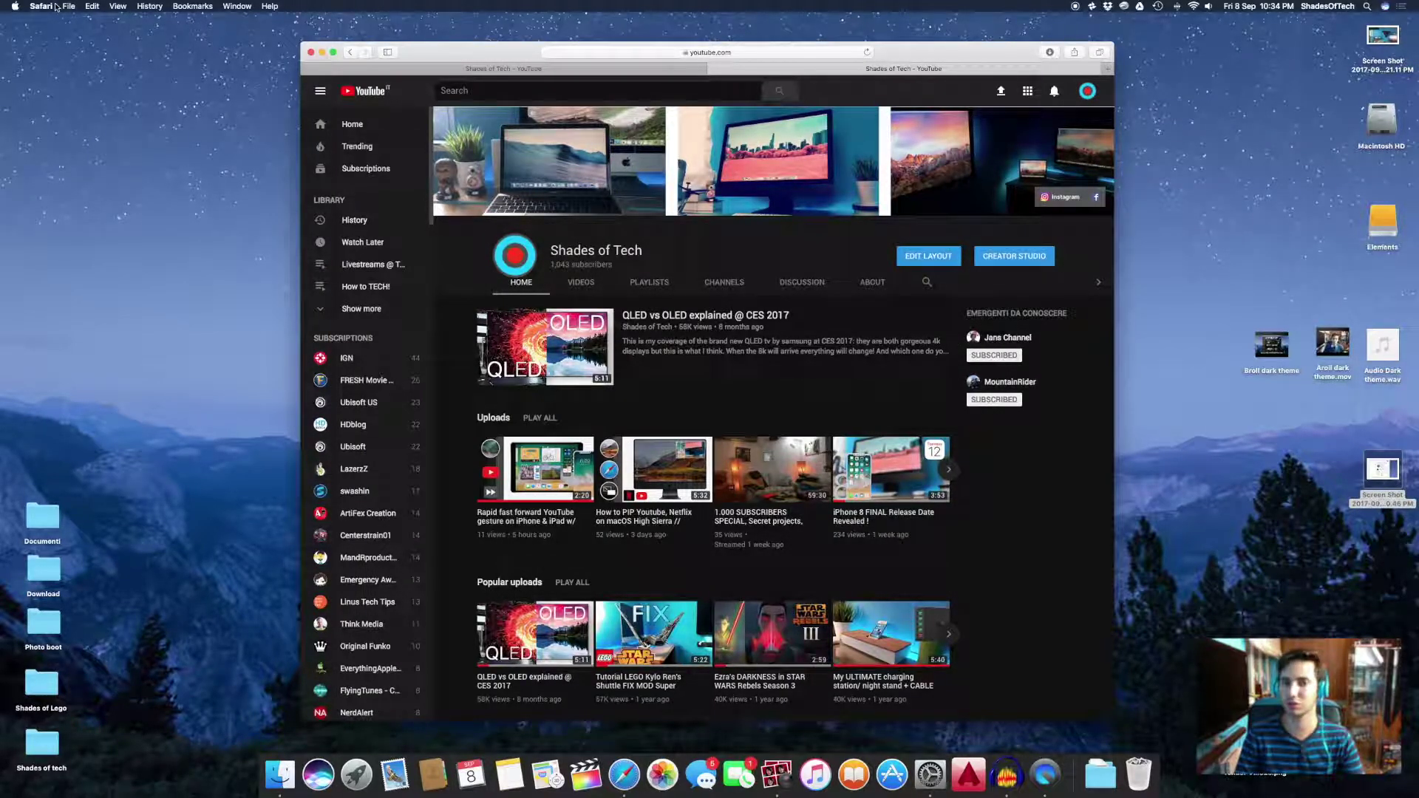
left_click(49, 6)
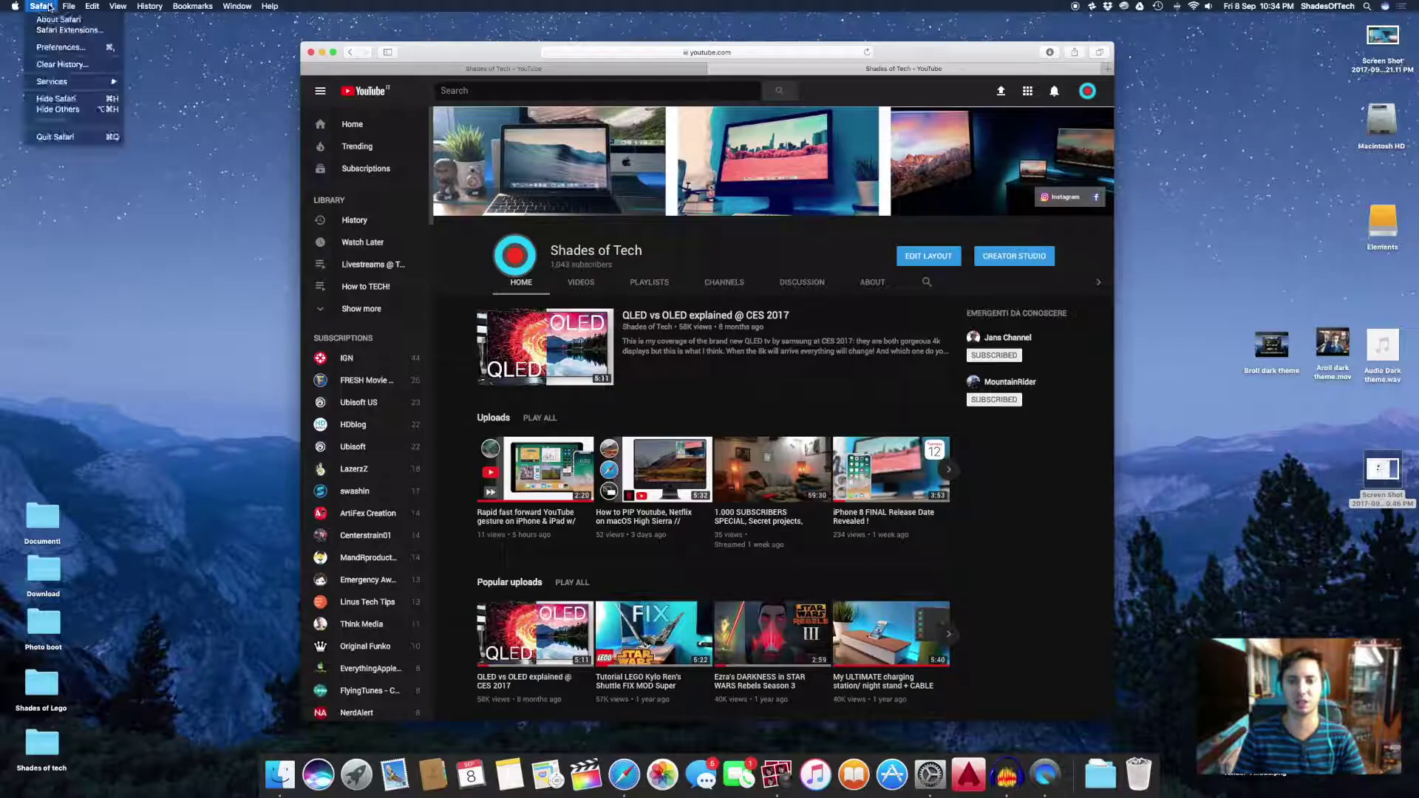
left_click(59, 49)
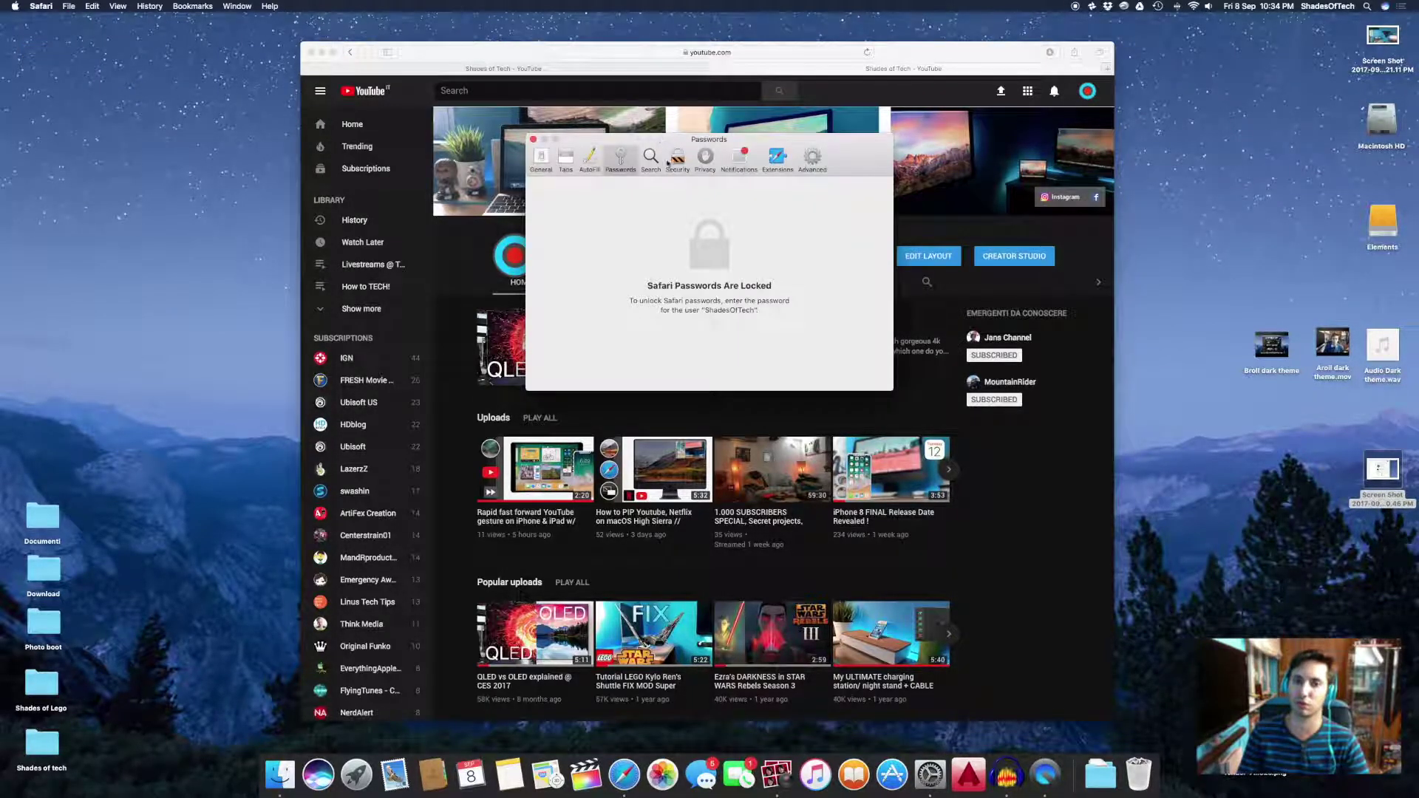
left_click(778, 157)
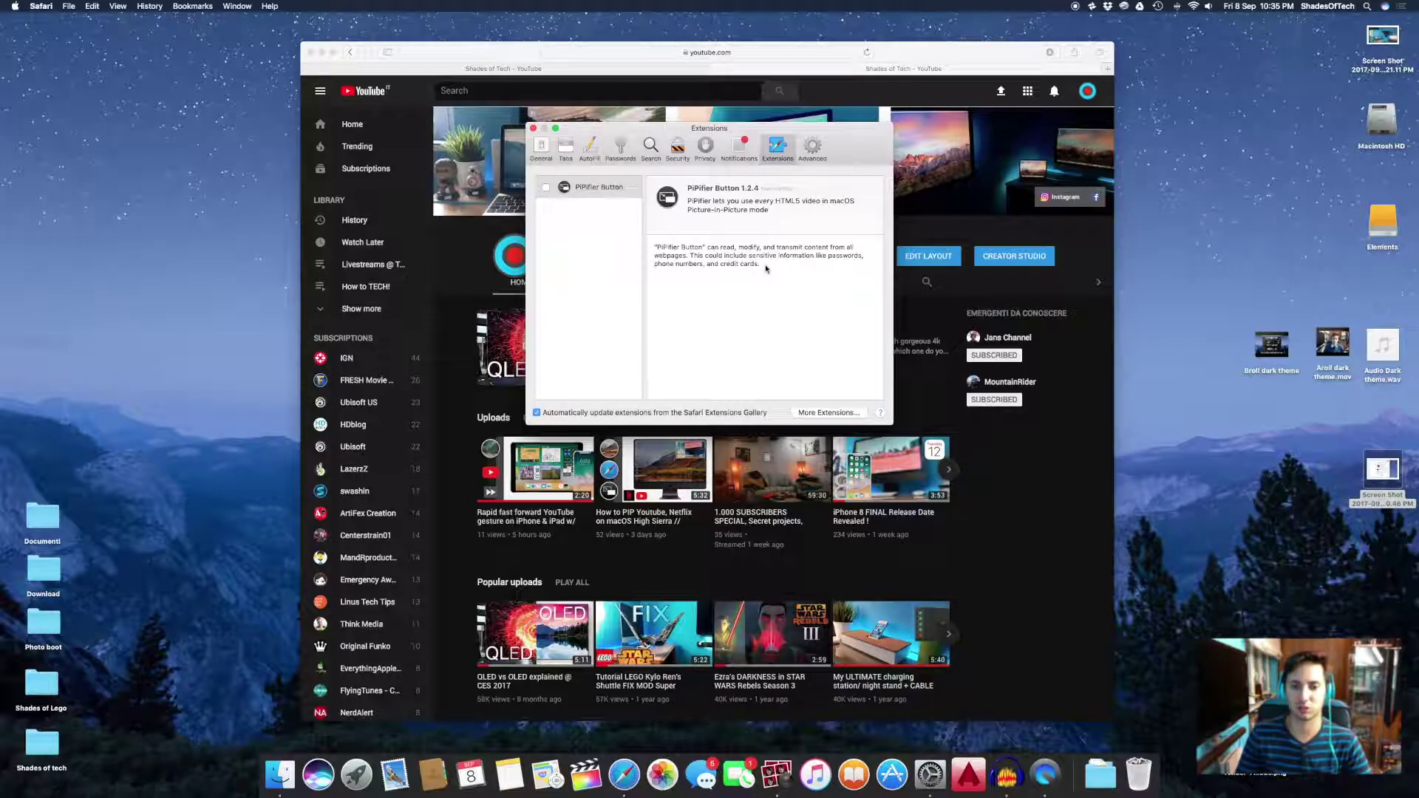
left_click(546, 188)
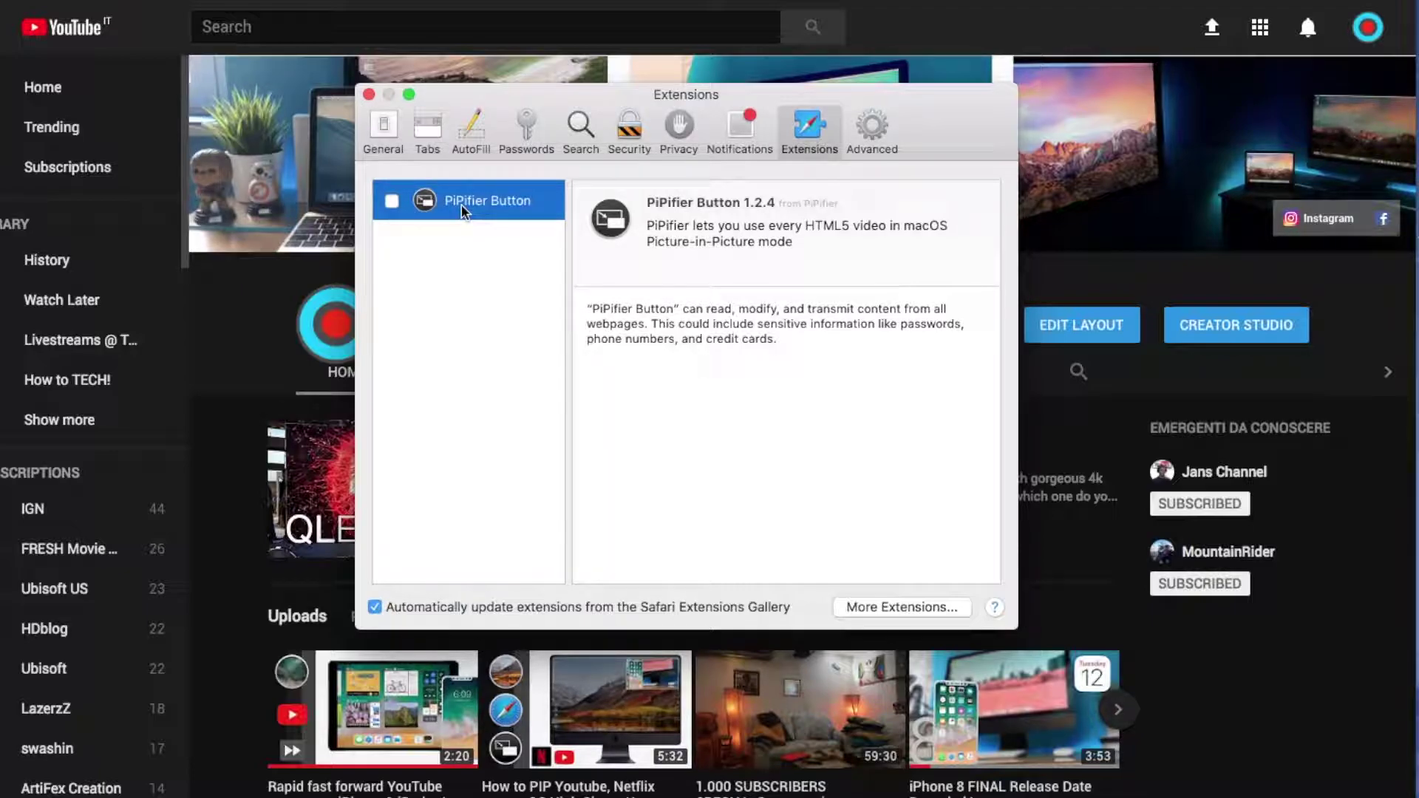
left_click_drag(462, 204, 513, 202)
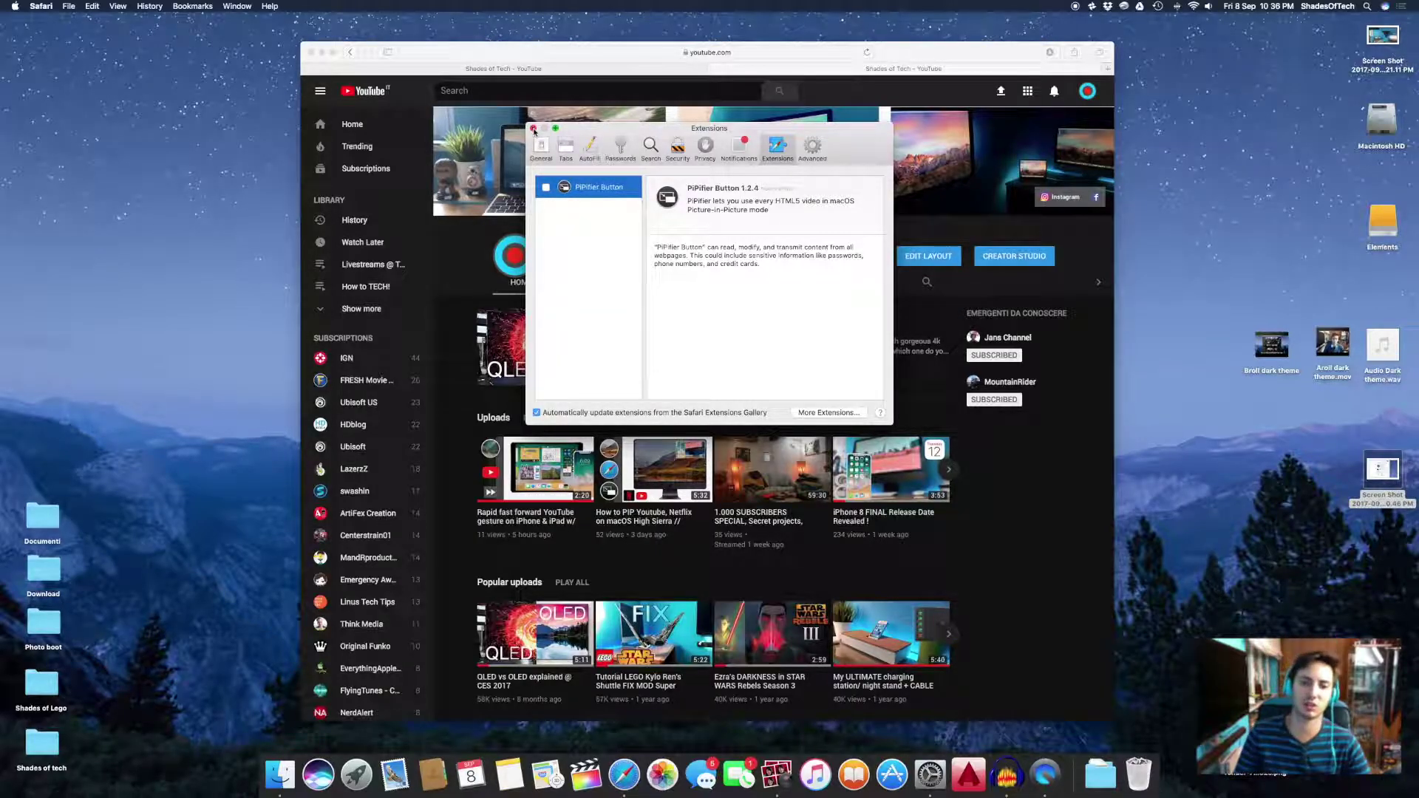
left_click(534, 130)
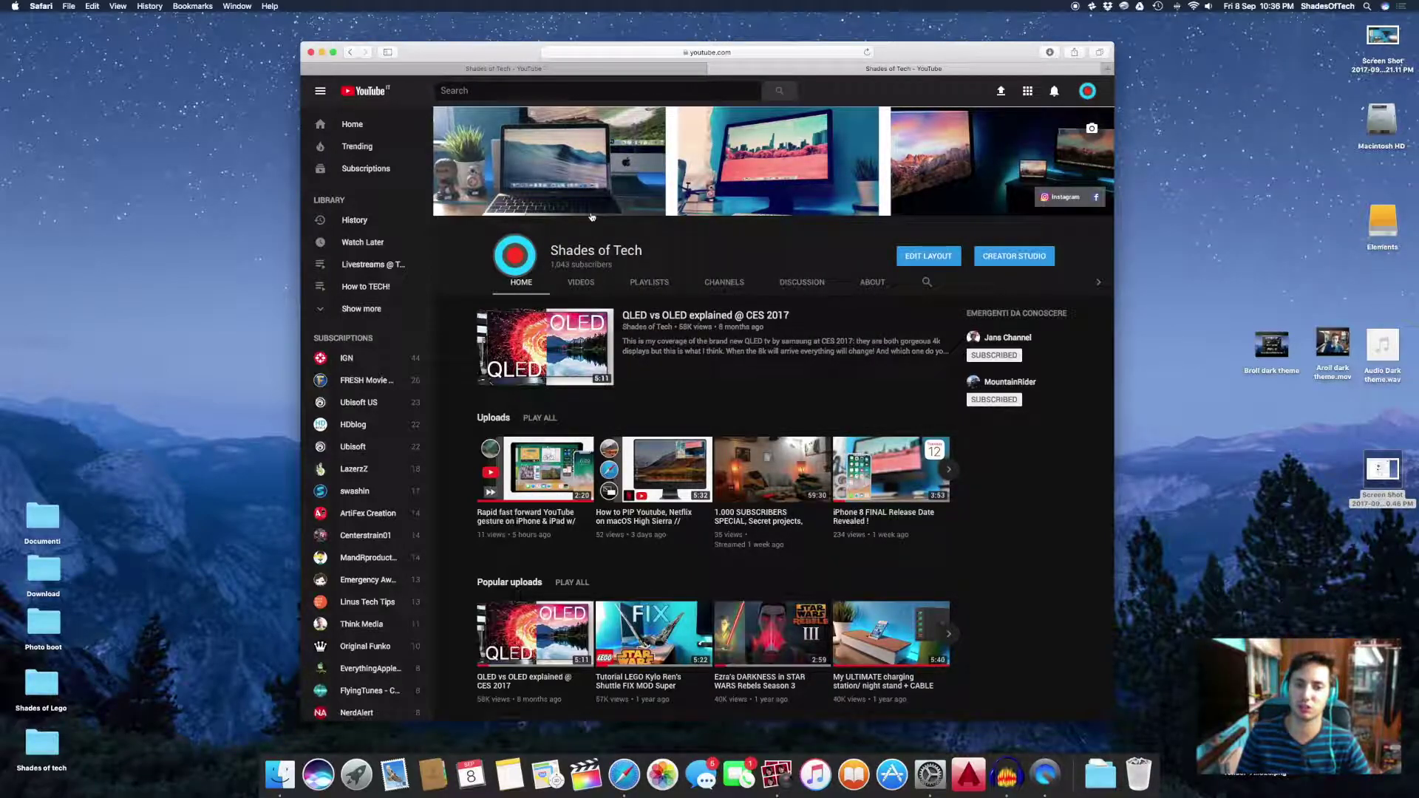
Page the channel's Uploads carousel forward and back to reach the iPhone 8 FINAL Release Date video
scroll(591, 217, "down", 5)
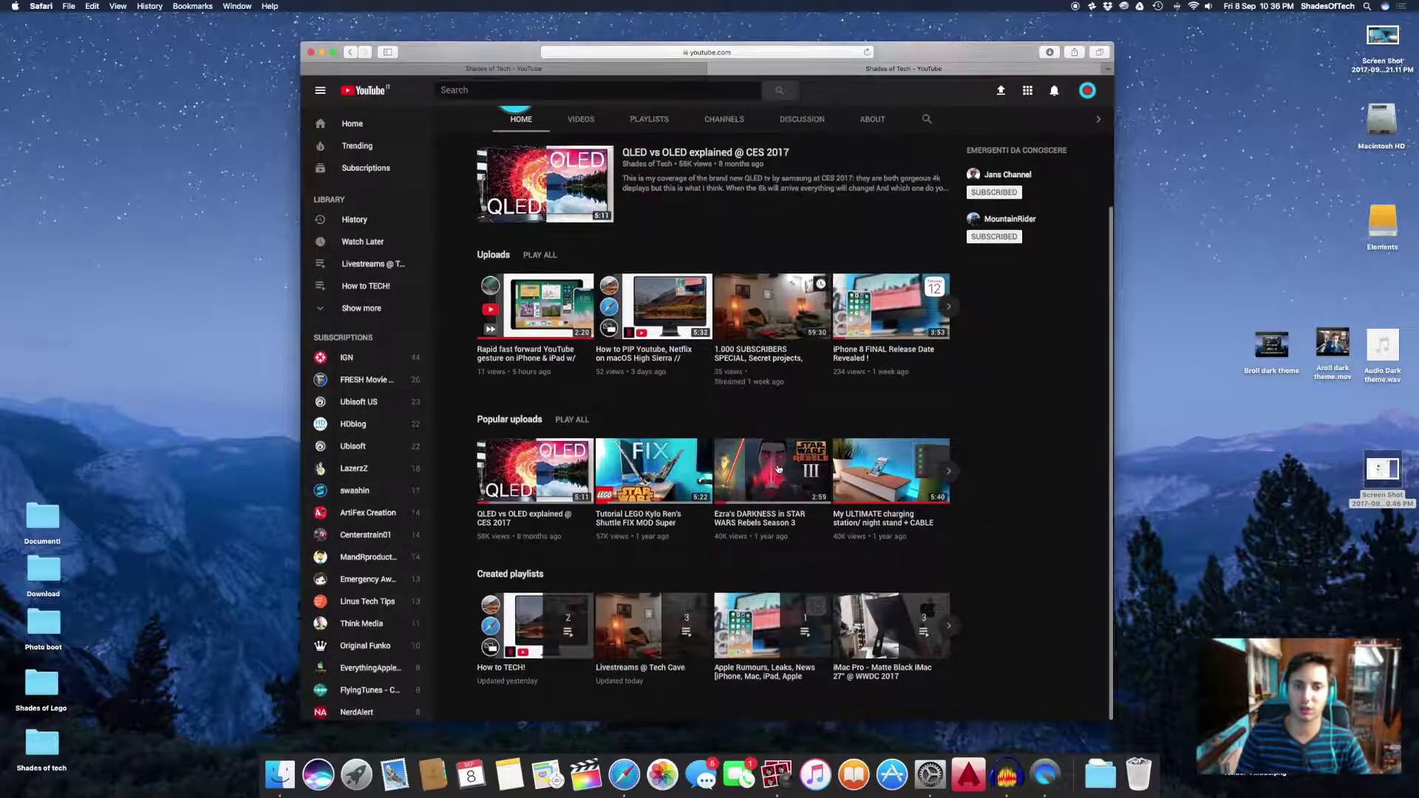
scroll(778, 468, "up", 5)
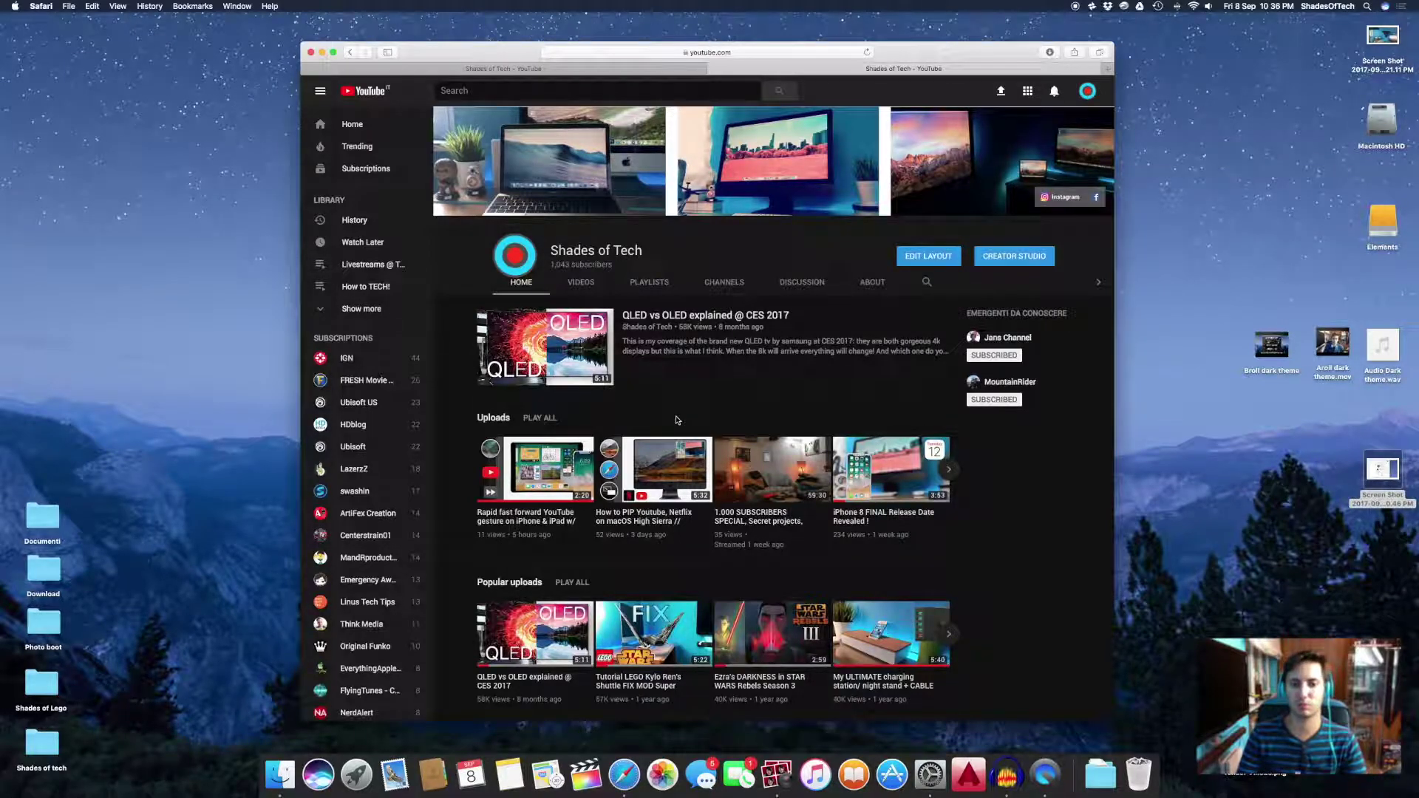
left_click(949, 470)
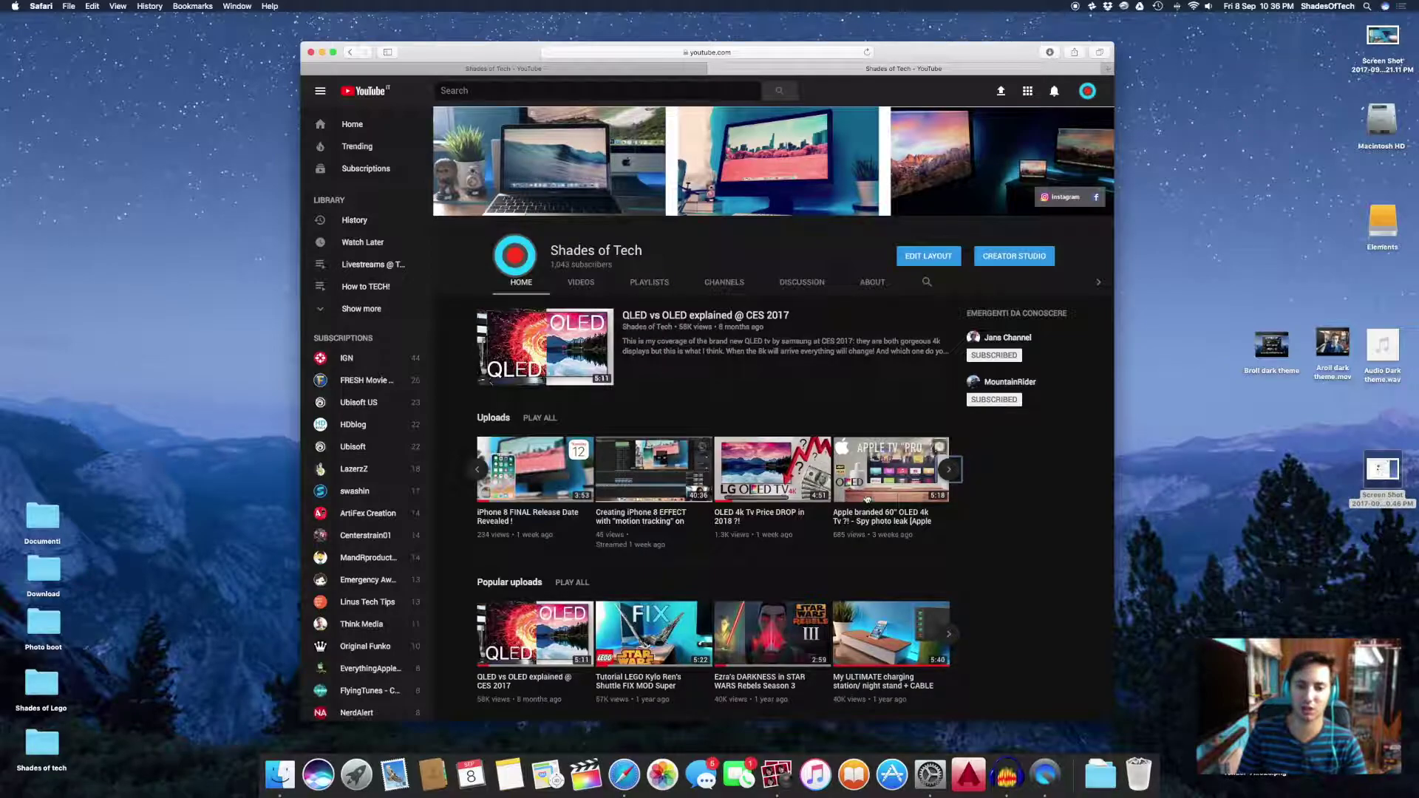
left_click(951, 470)
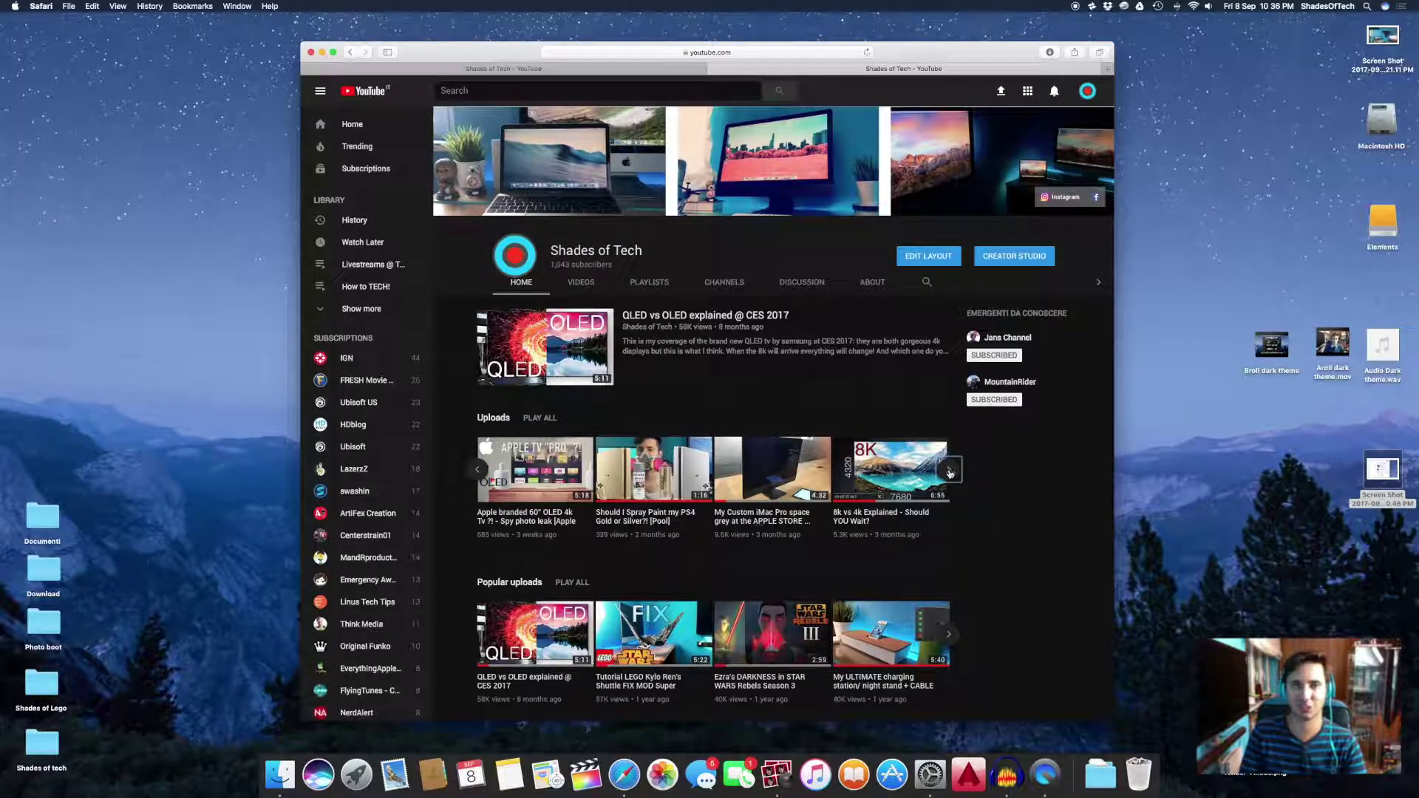
left_click(952, 473)
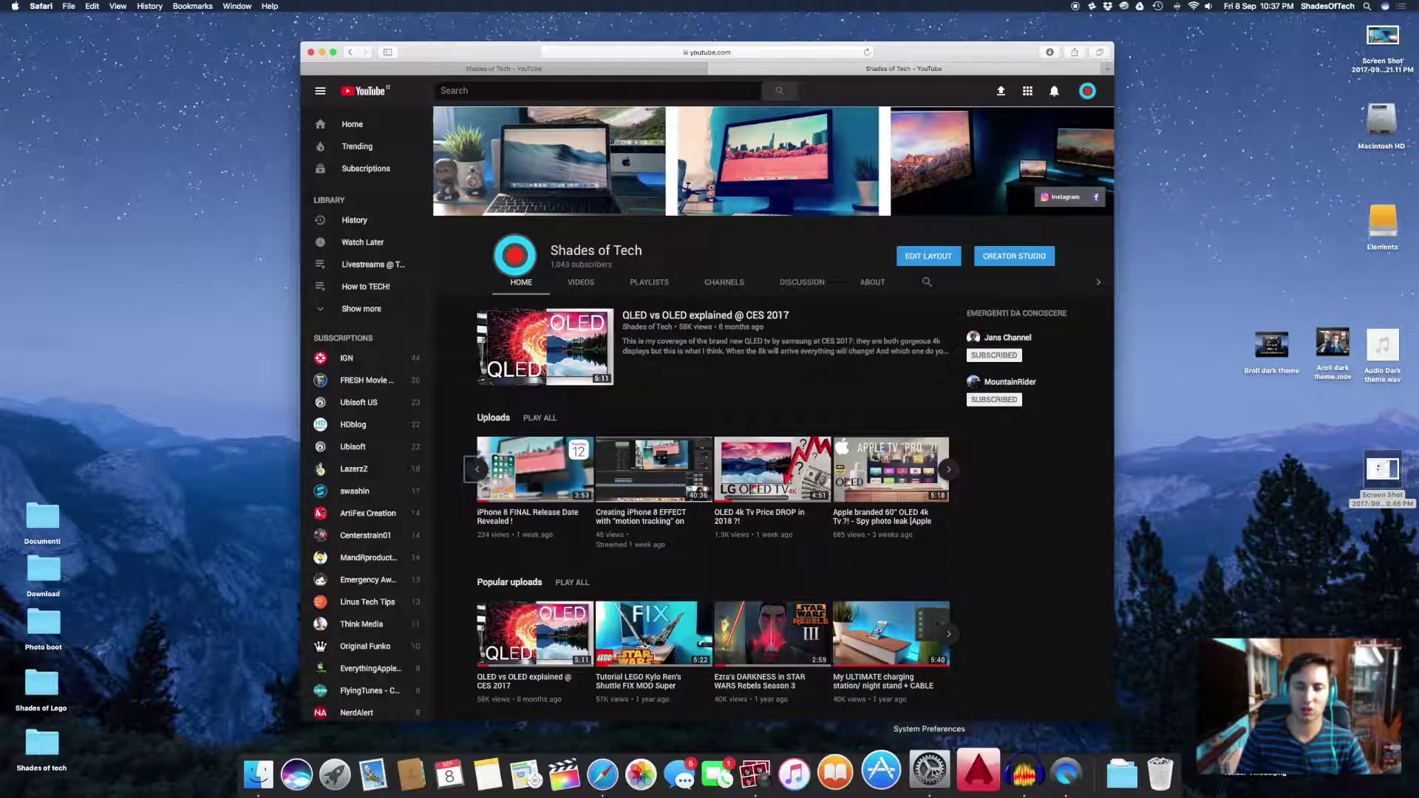
In System Preferences' Mouse Point & Click settings, set Secondary click to 'Click on right side'
left_click(930, 773)
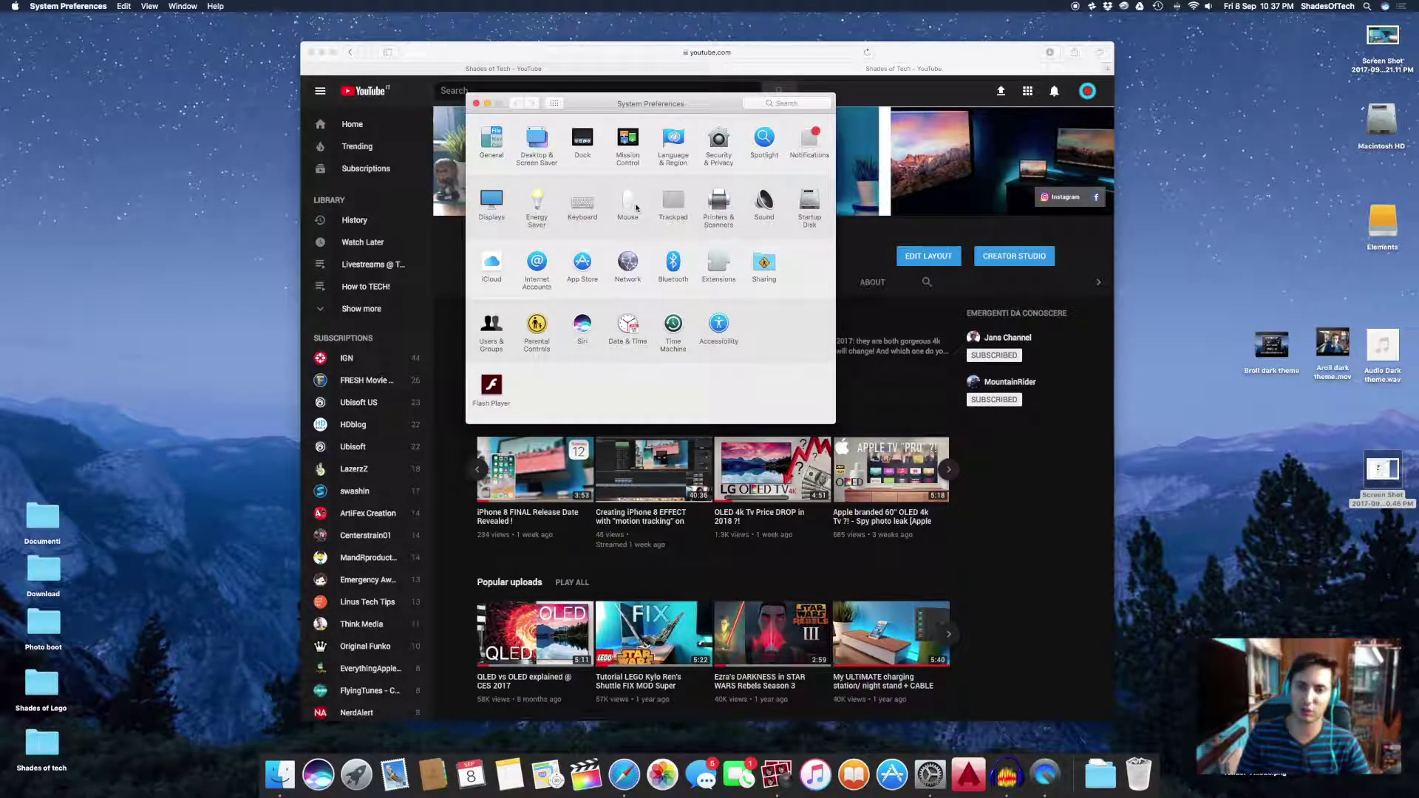
left_click(629, 205)
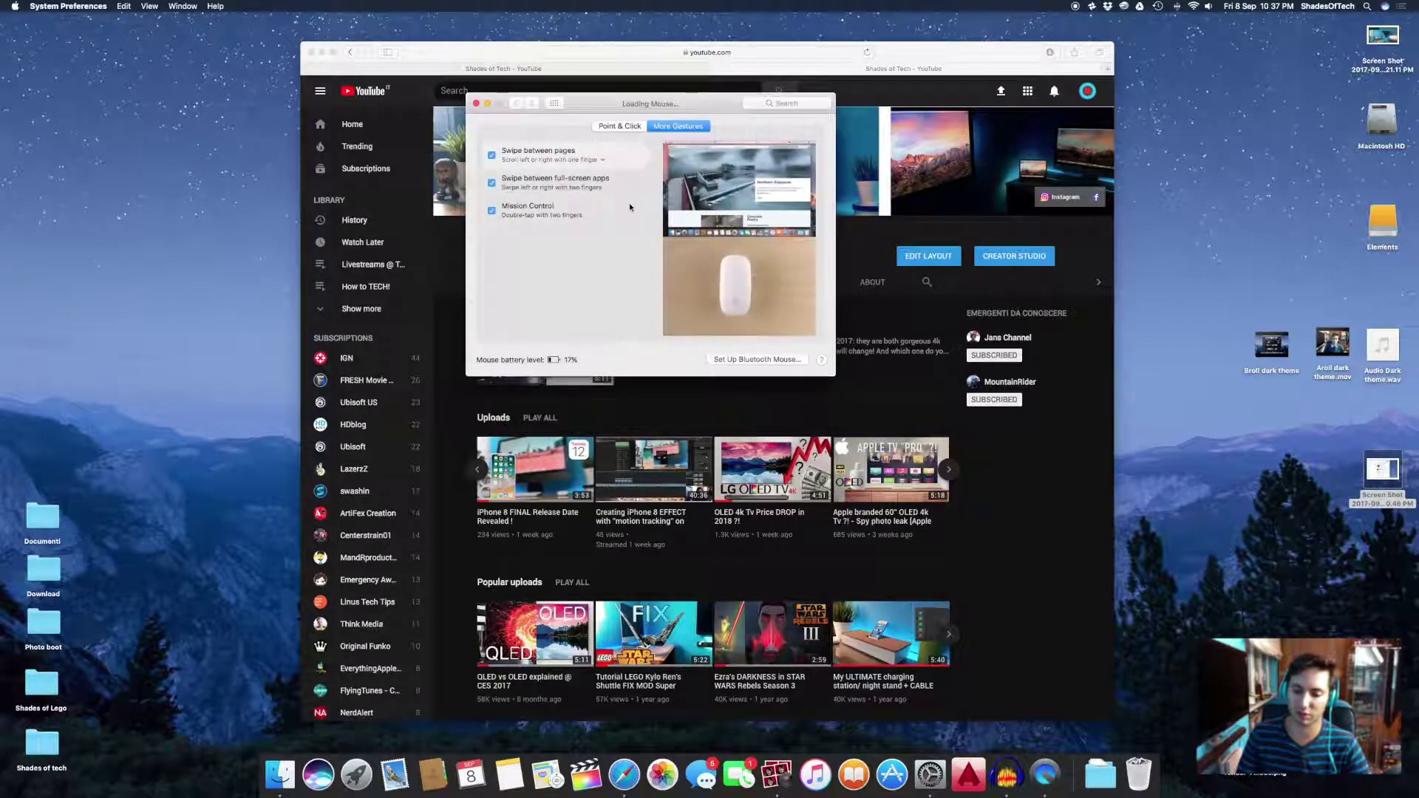
left_click(516, 103)
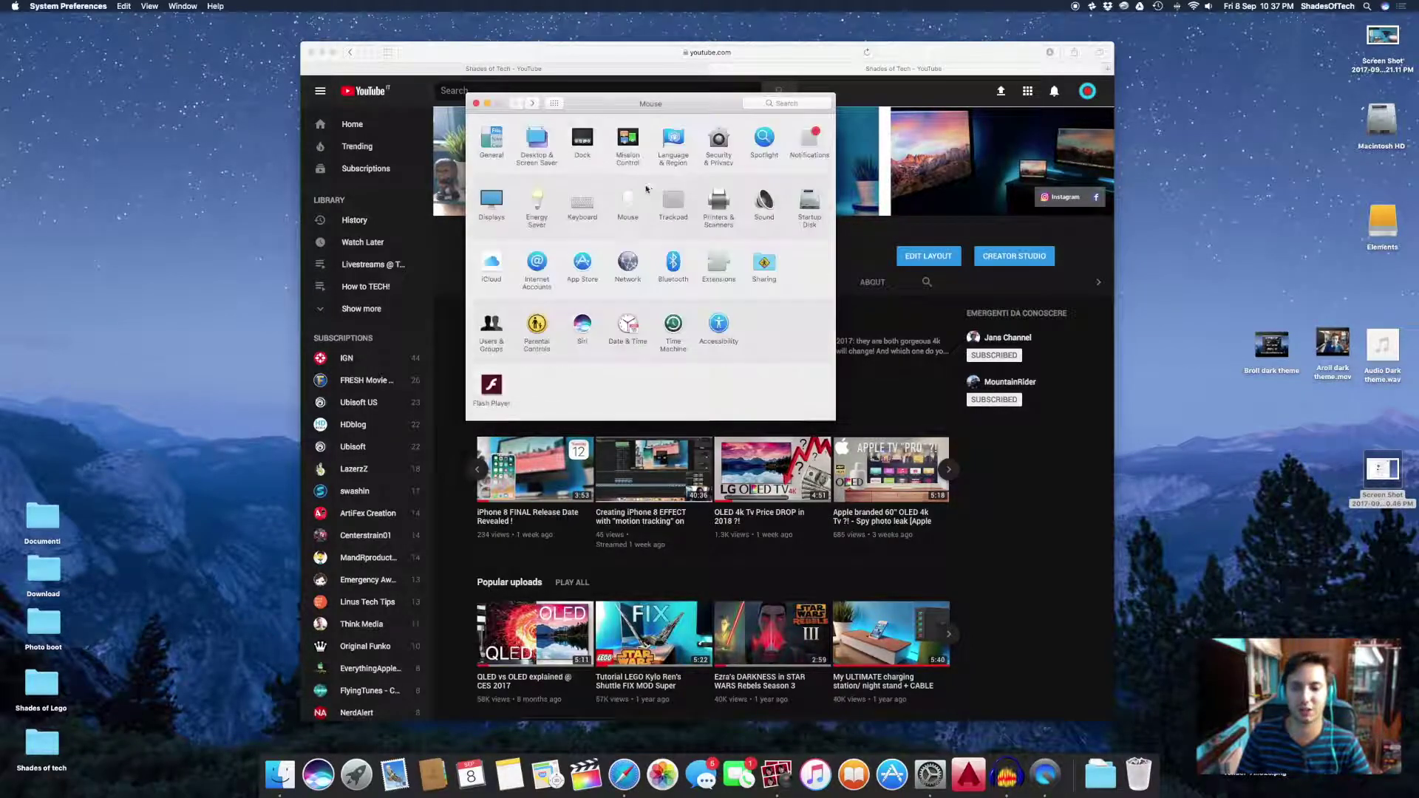
left_click(674, 201)
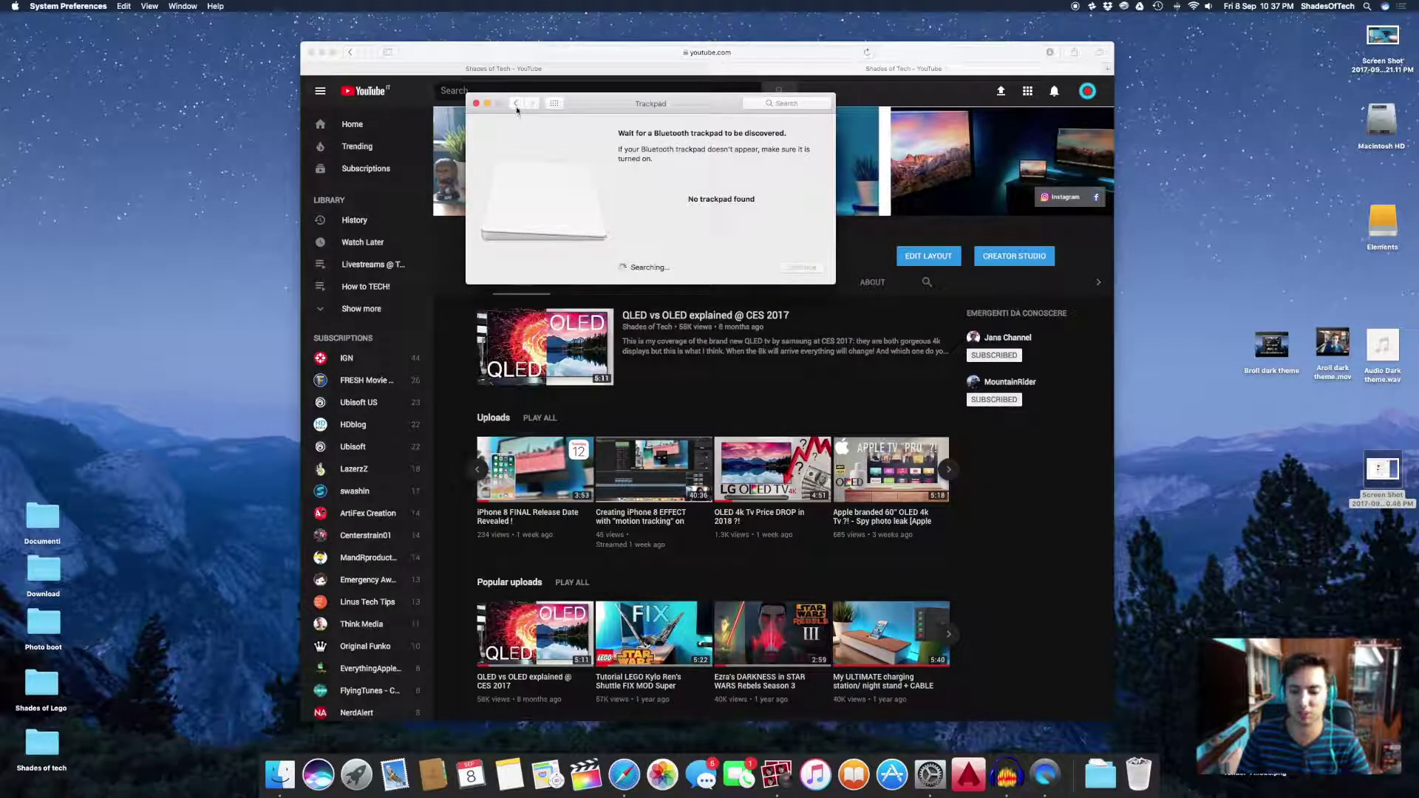
left_click(517, 105)
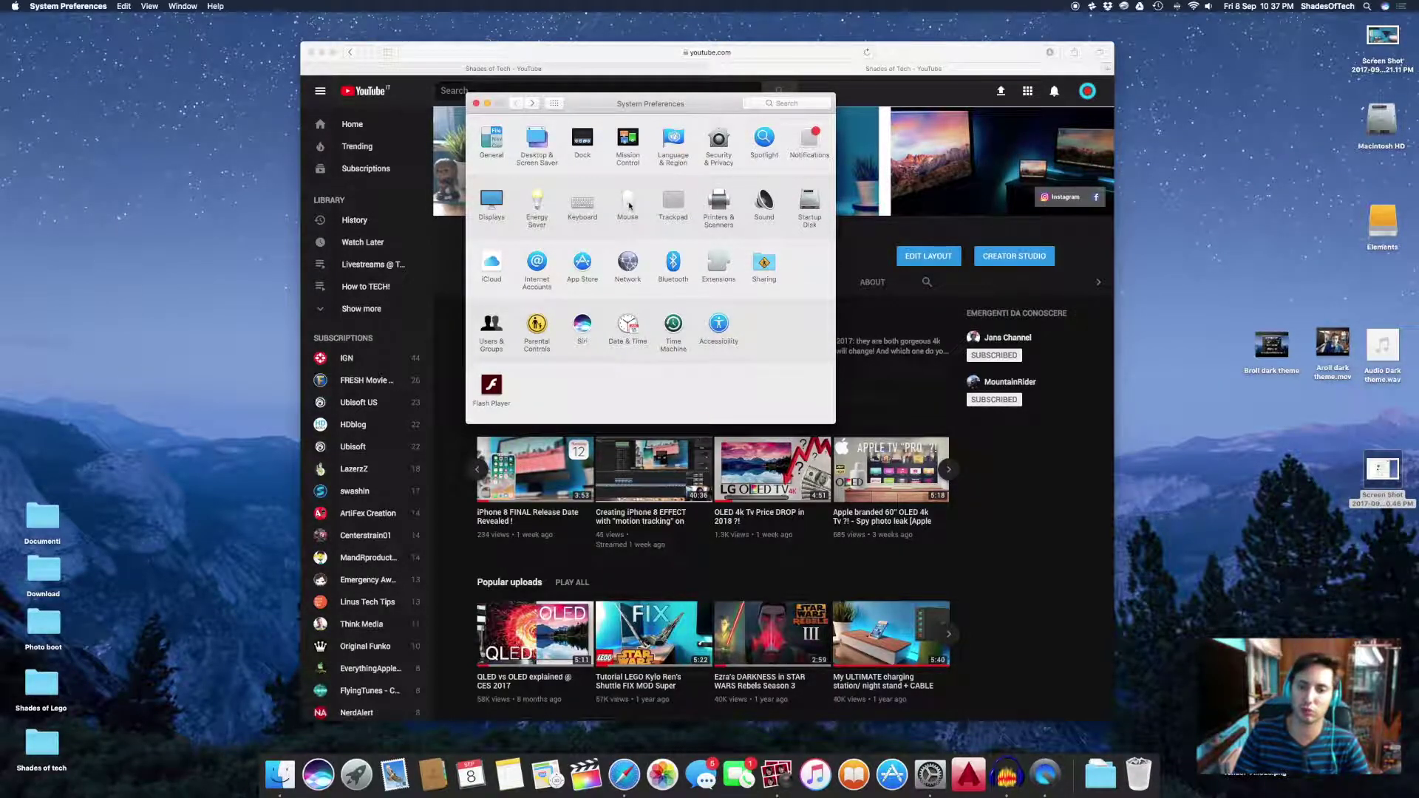
left_click(629, 204)
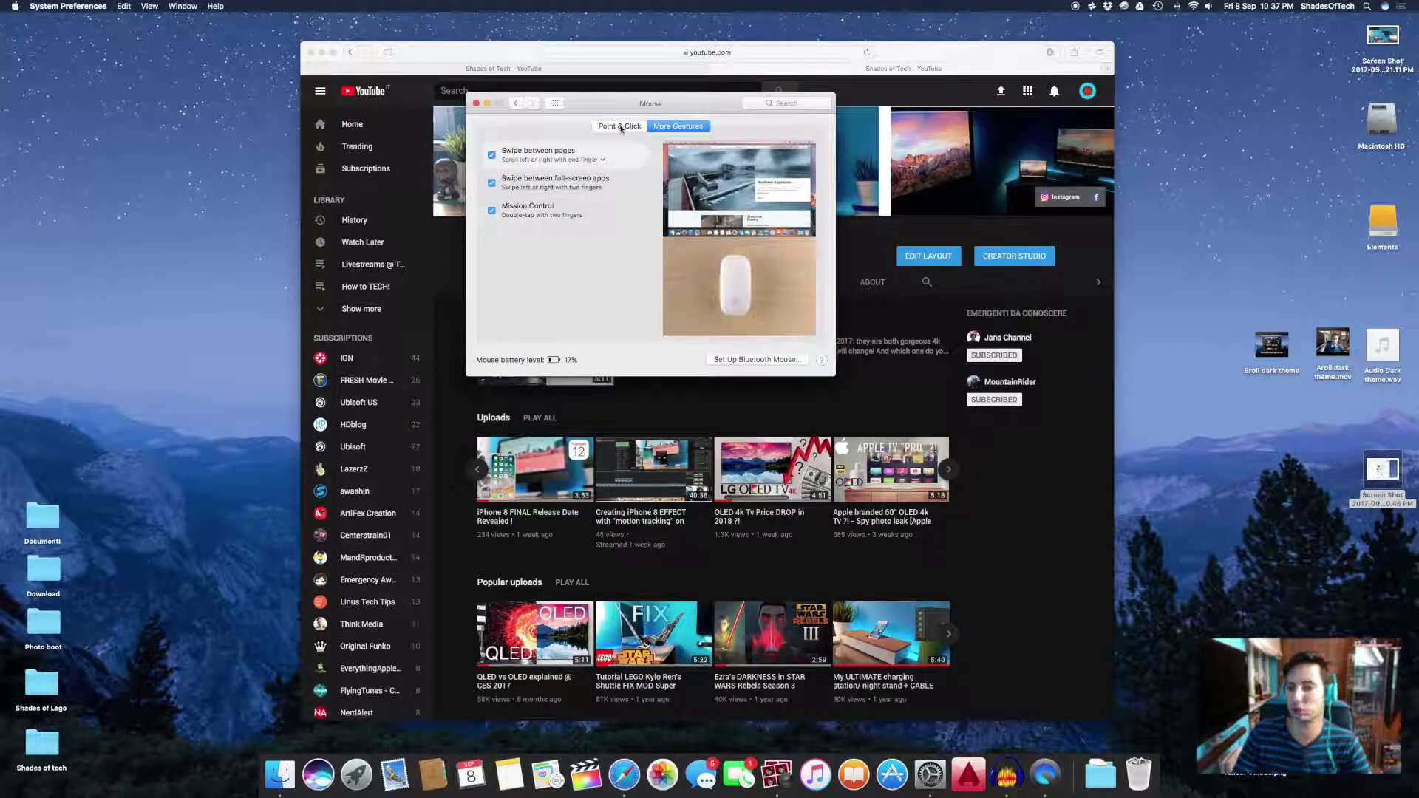
left_click(621, 128)
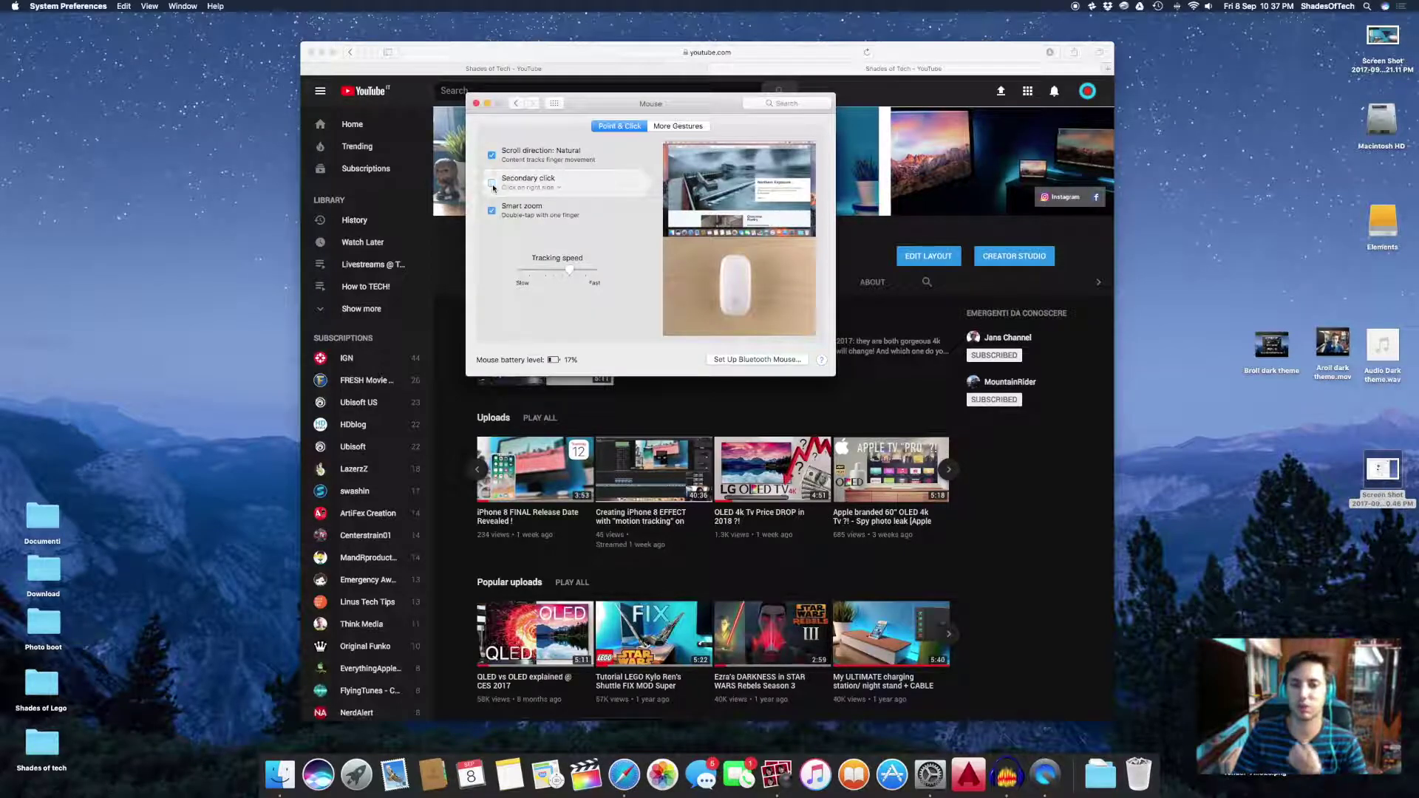
left_click(520, 188)
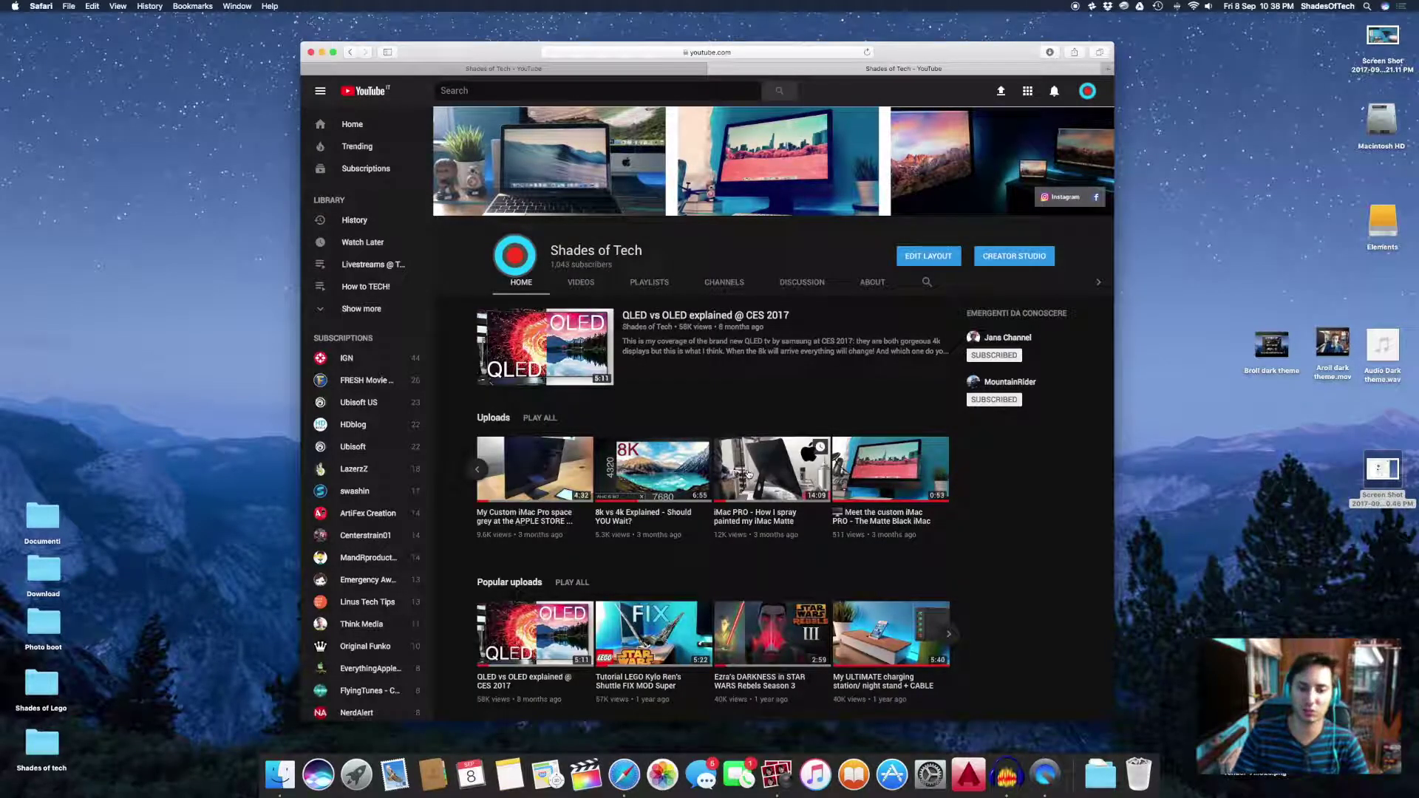
Play the iMac PRO spray-paint video, skip the Grammarly ad, and bring up Safari's native video menu
left_click(763, 472)
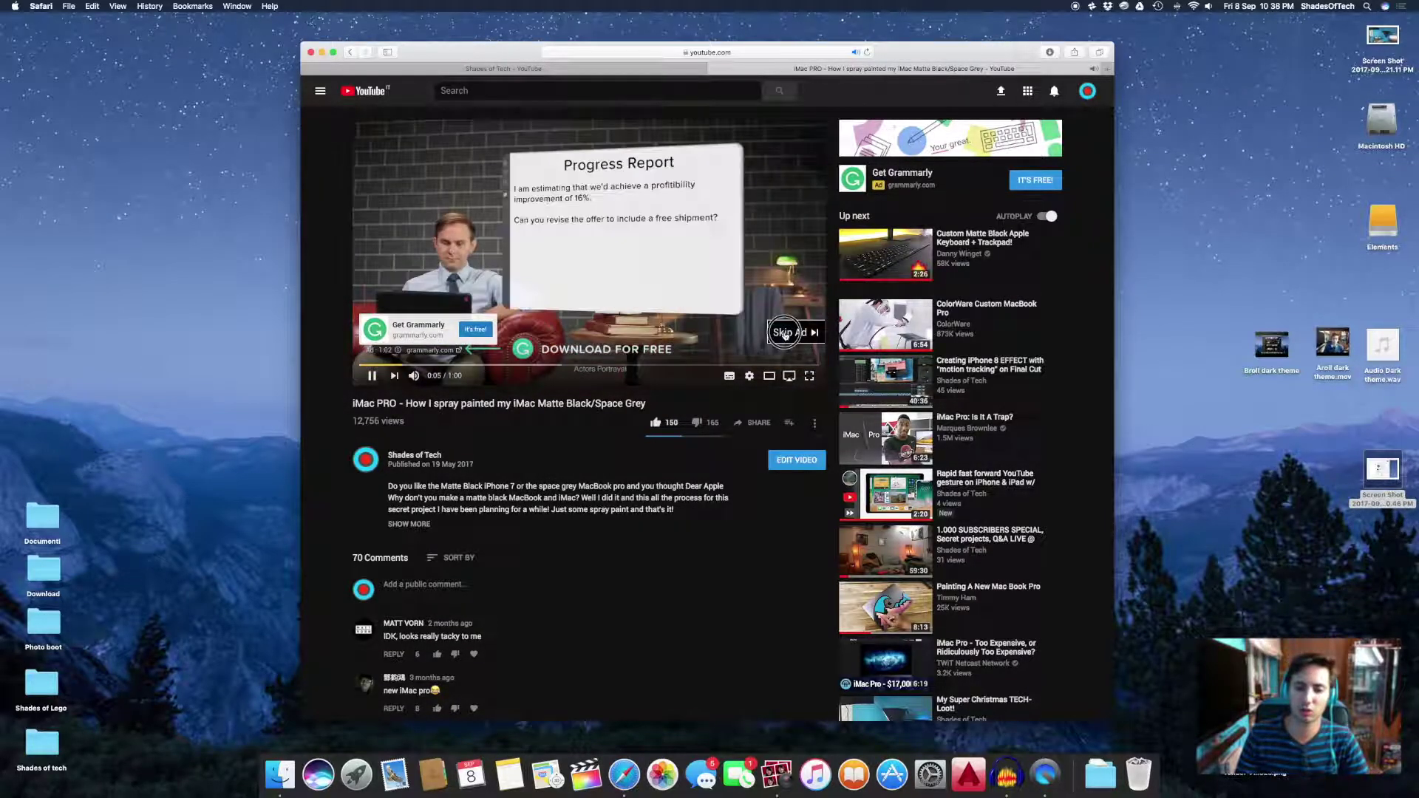
left_click(794, 333)
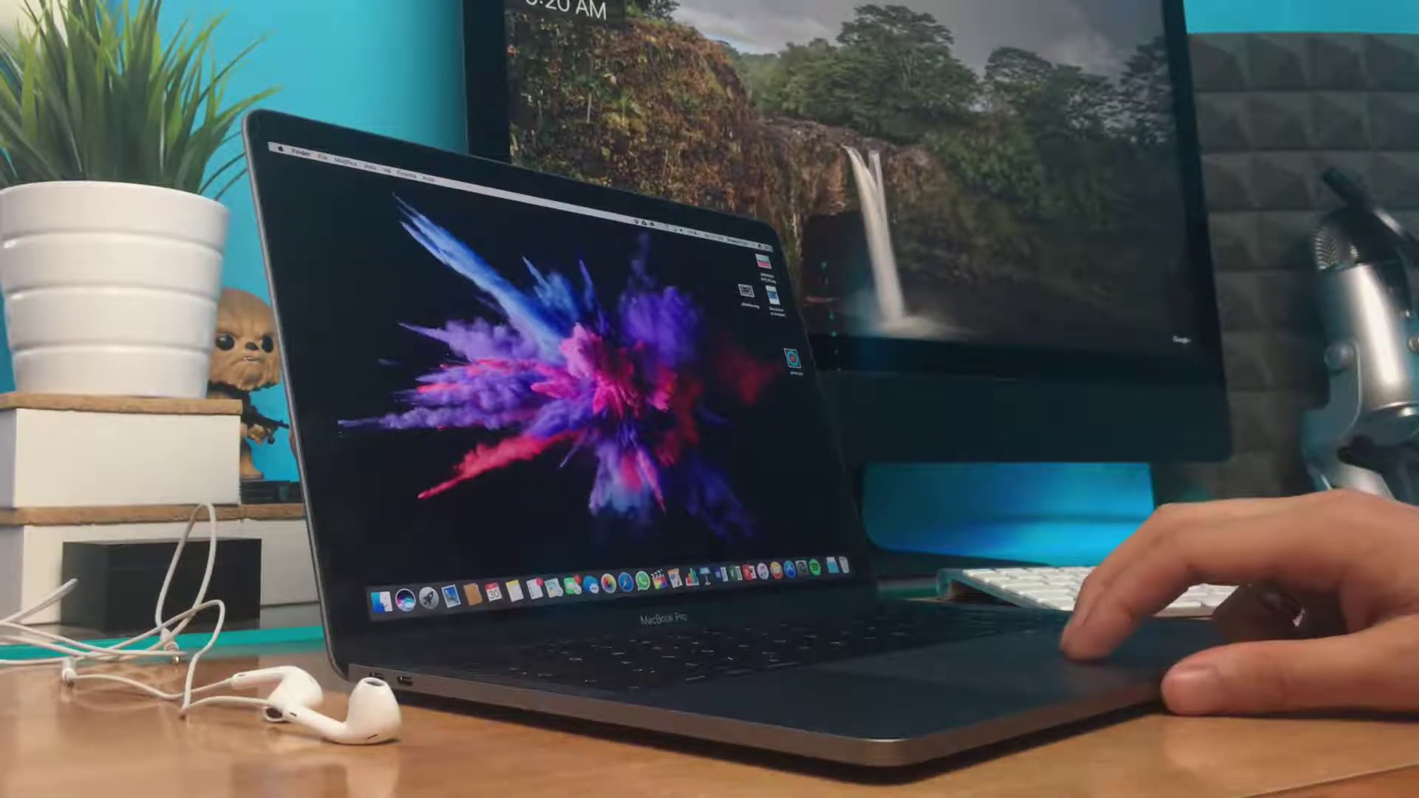
right_click(534, 291)
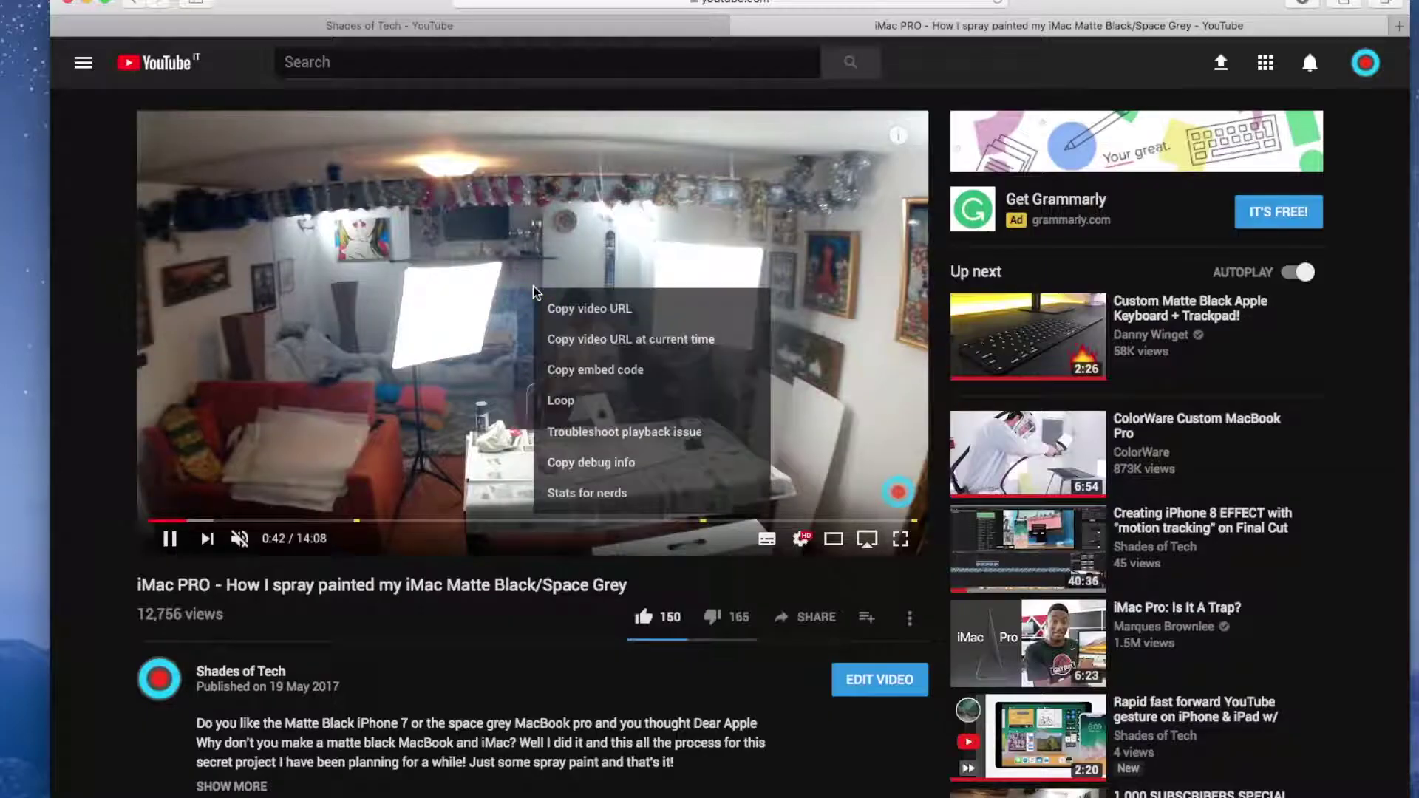
right_click(535, 292)
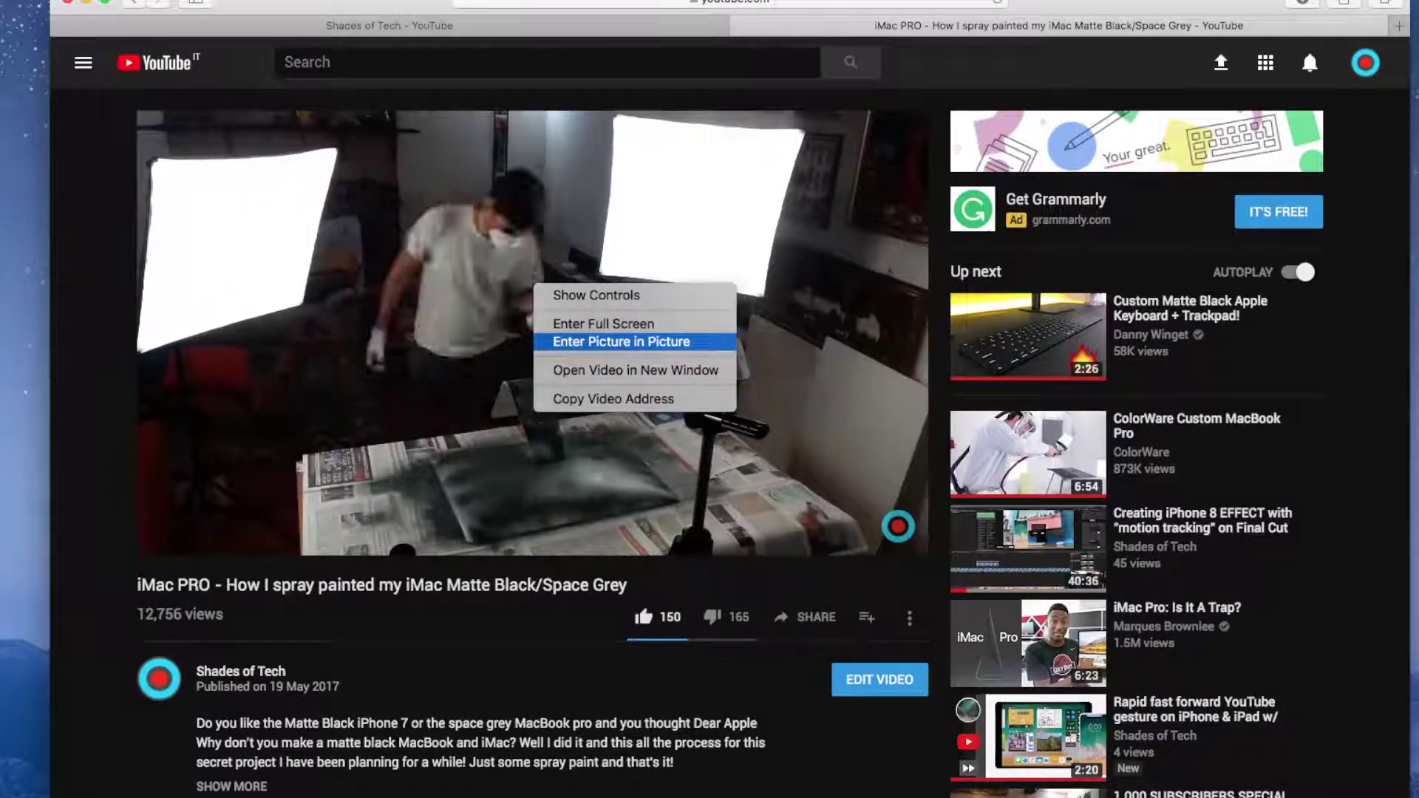
Enter Picture in Picture, resize the floating video slightly, and move the Safari window up-left
left_click(621, 342)
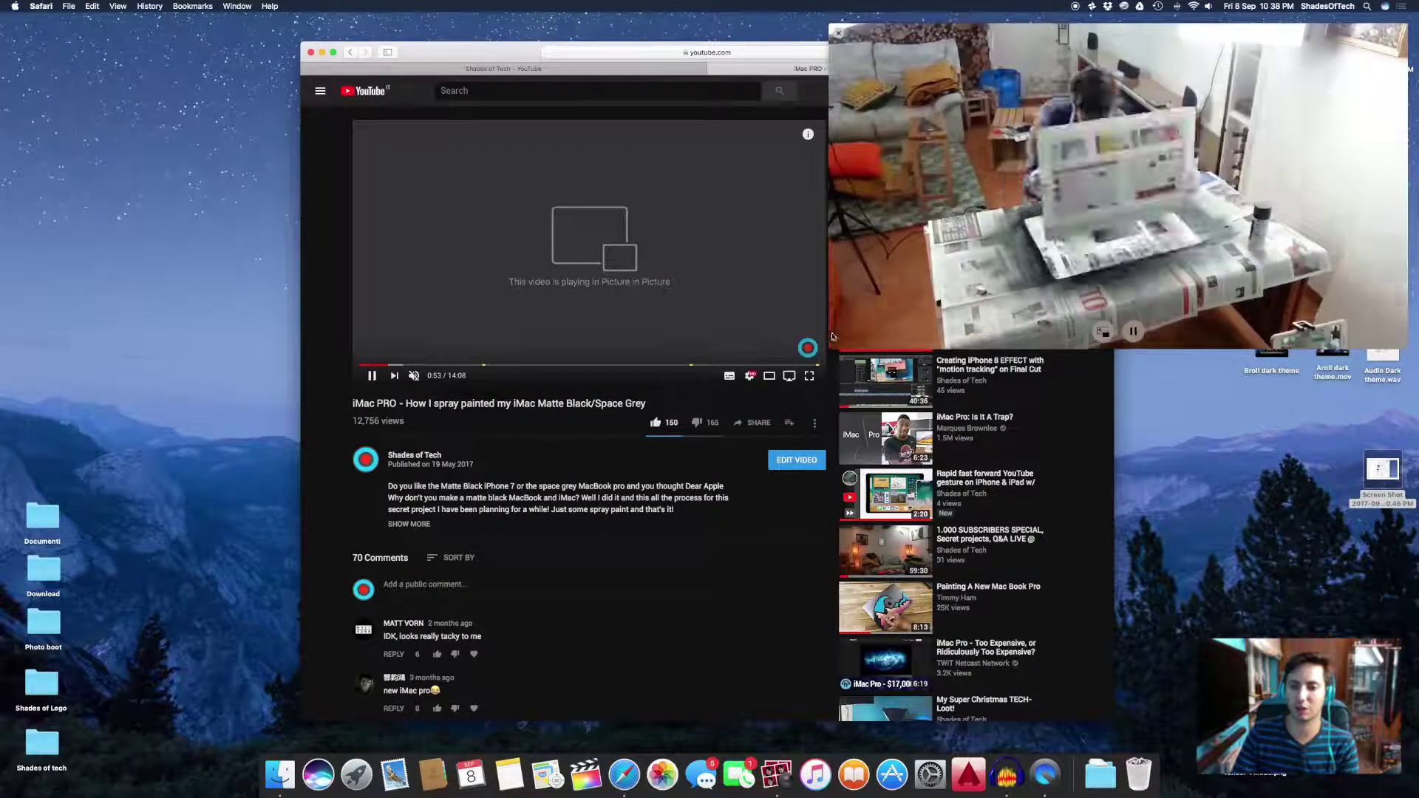
left_click_drag(828, 349, 698, 422)
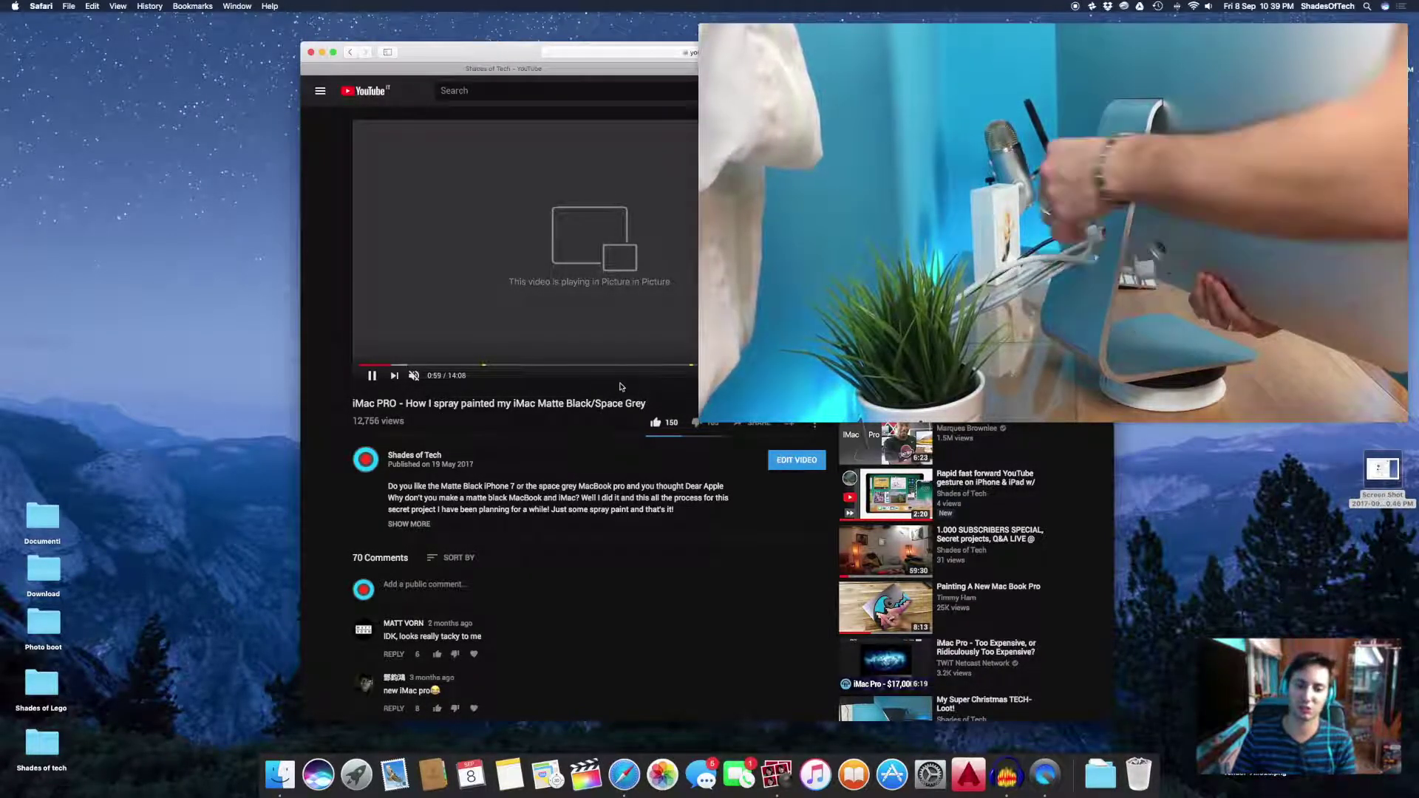
left_click_drag(522, 48, 268, 23)
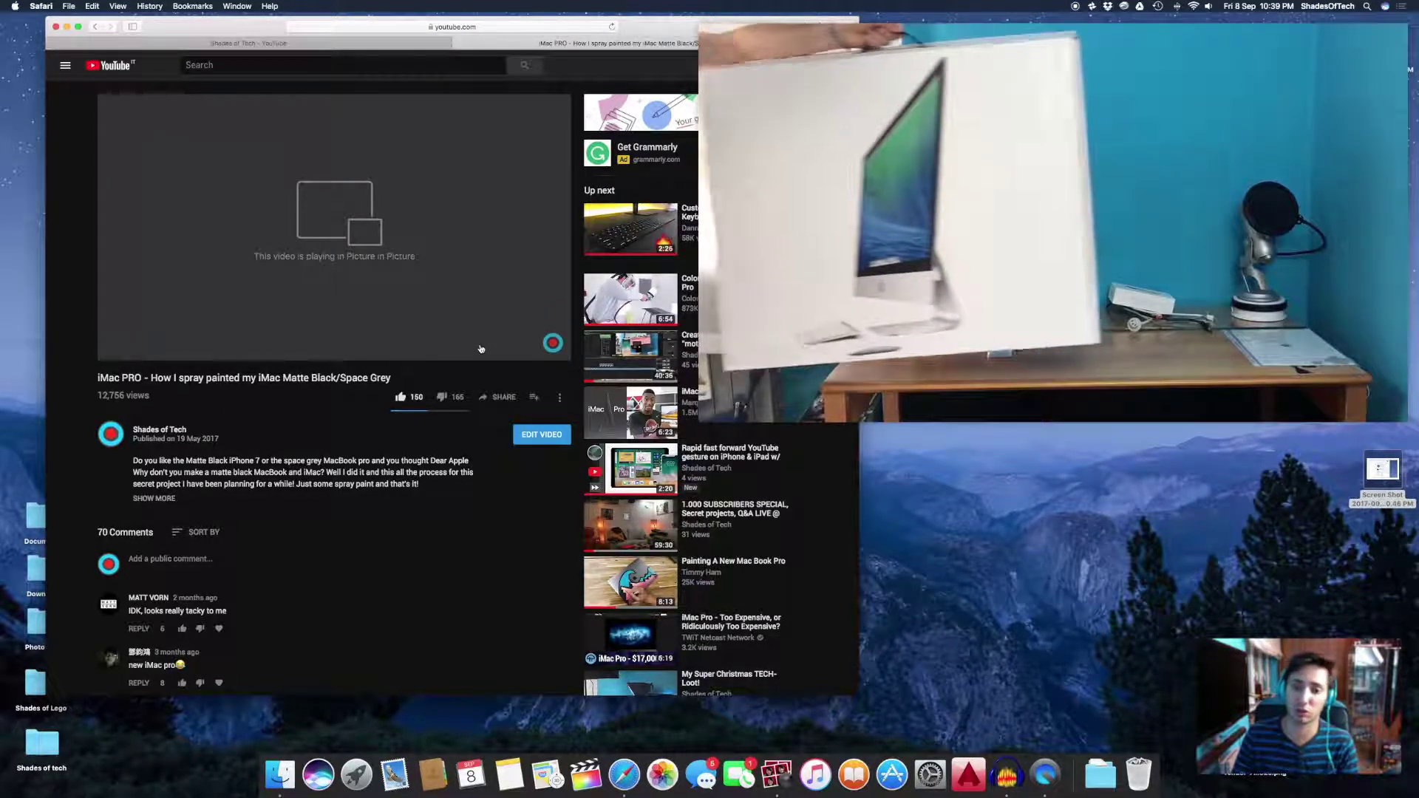
Move the floating video to the lower right, then to the top-left corner
mouse_move(480, 352)
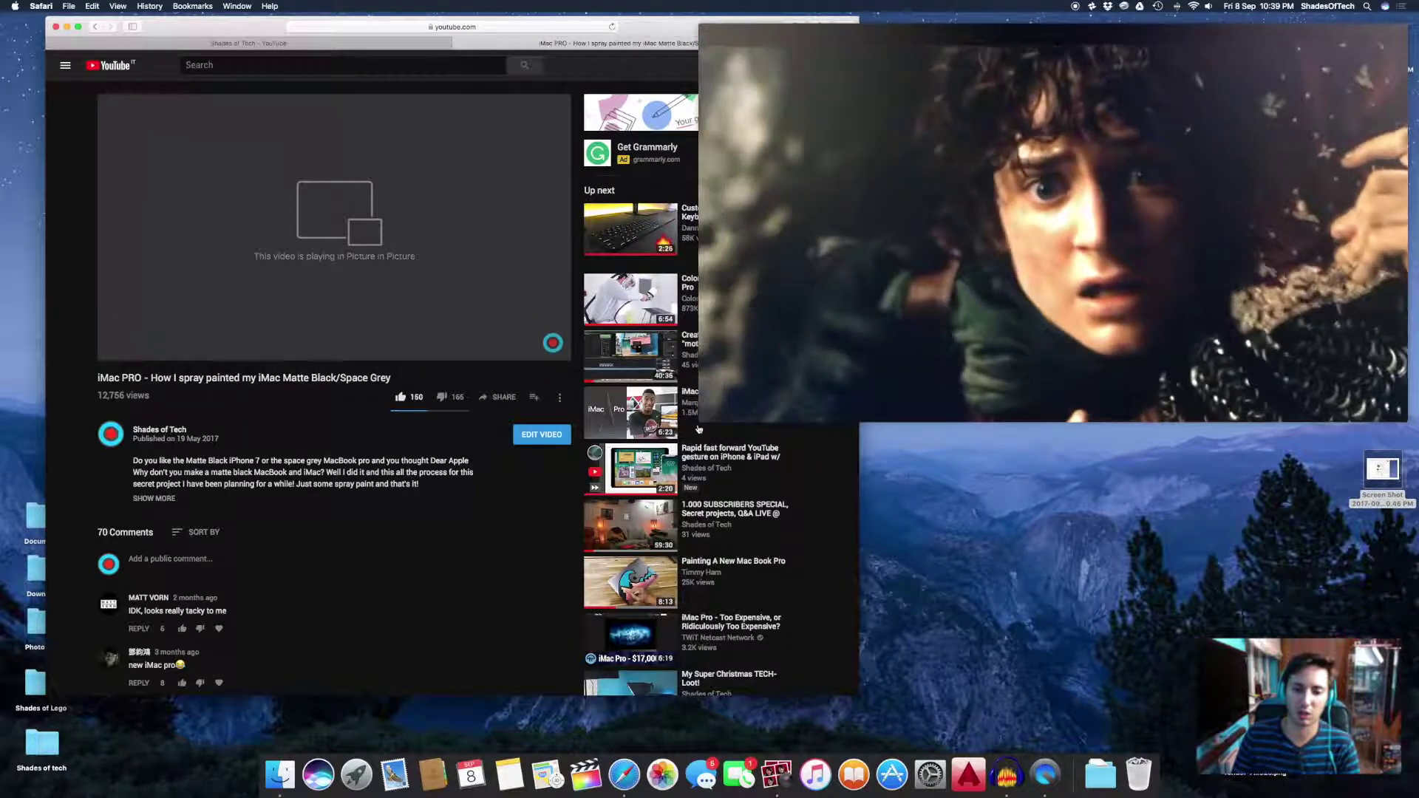
mouse_move(1069, 407)
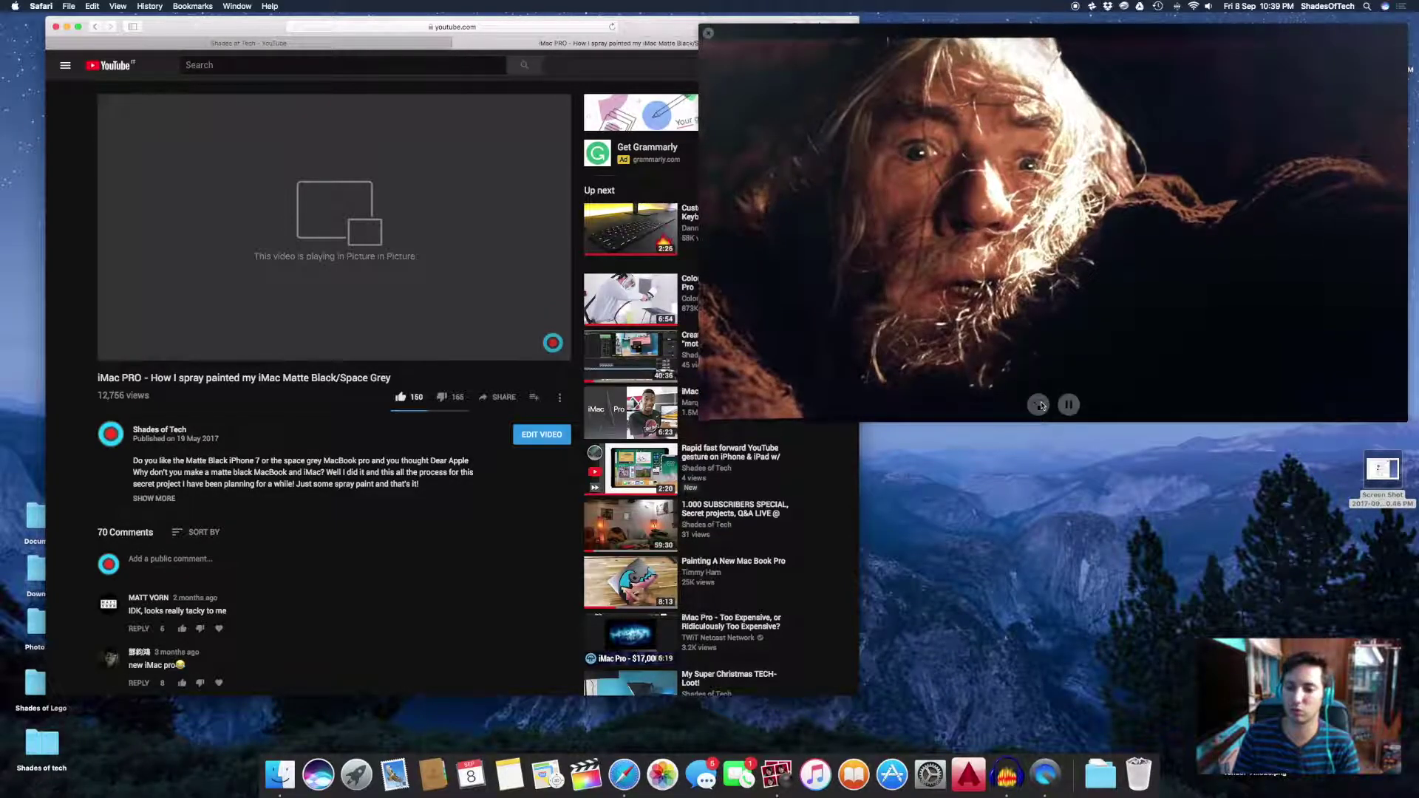
left_click_drag(774, 51, 742, 367)
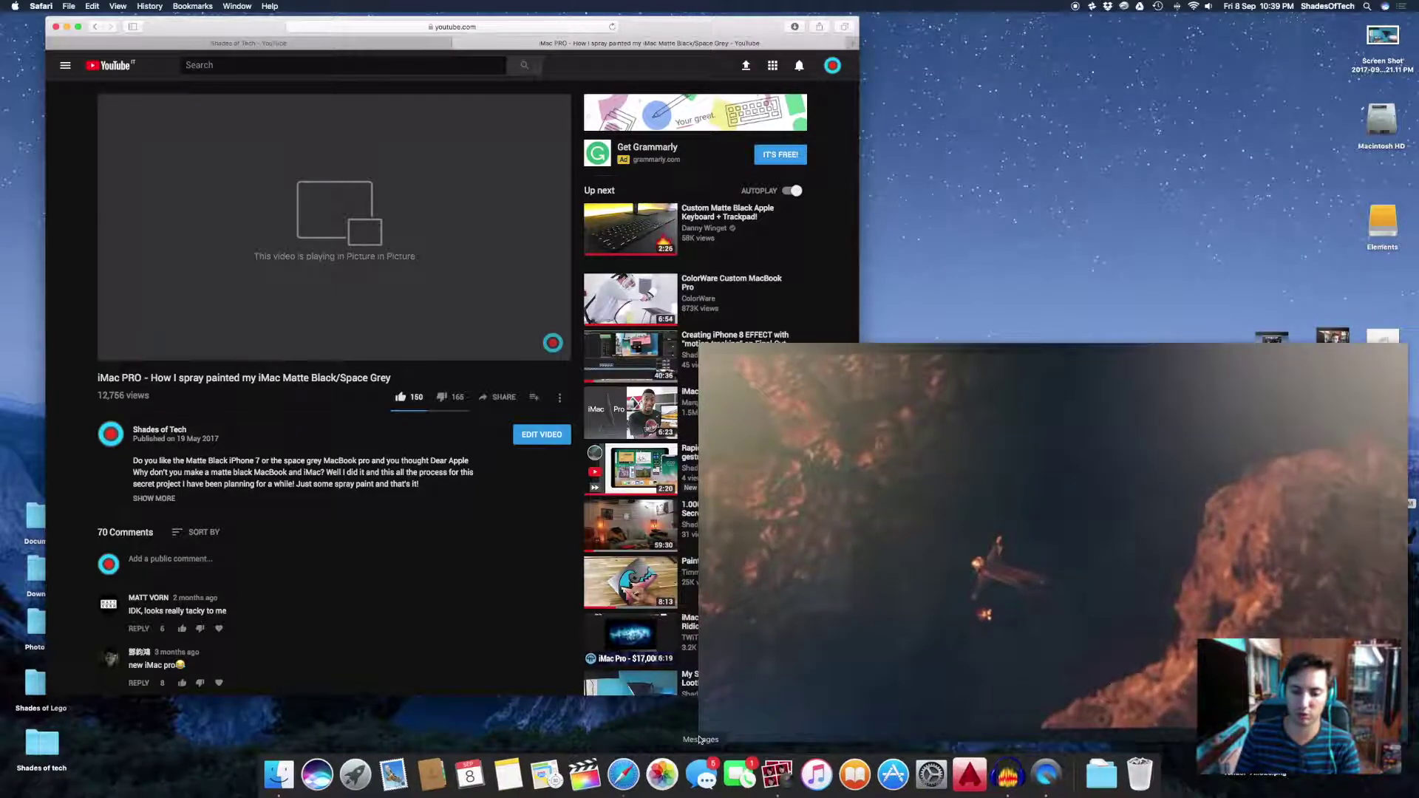
mouse_move(752, 671)
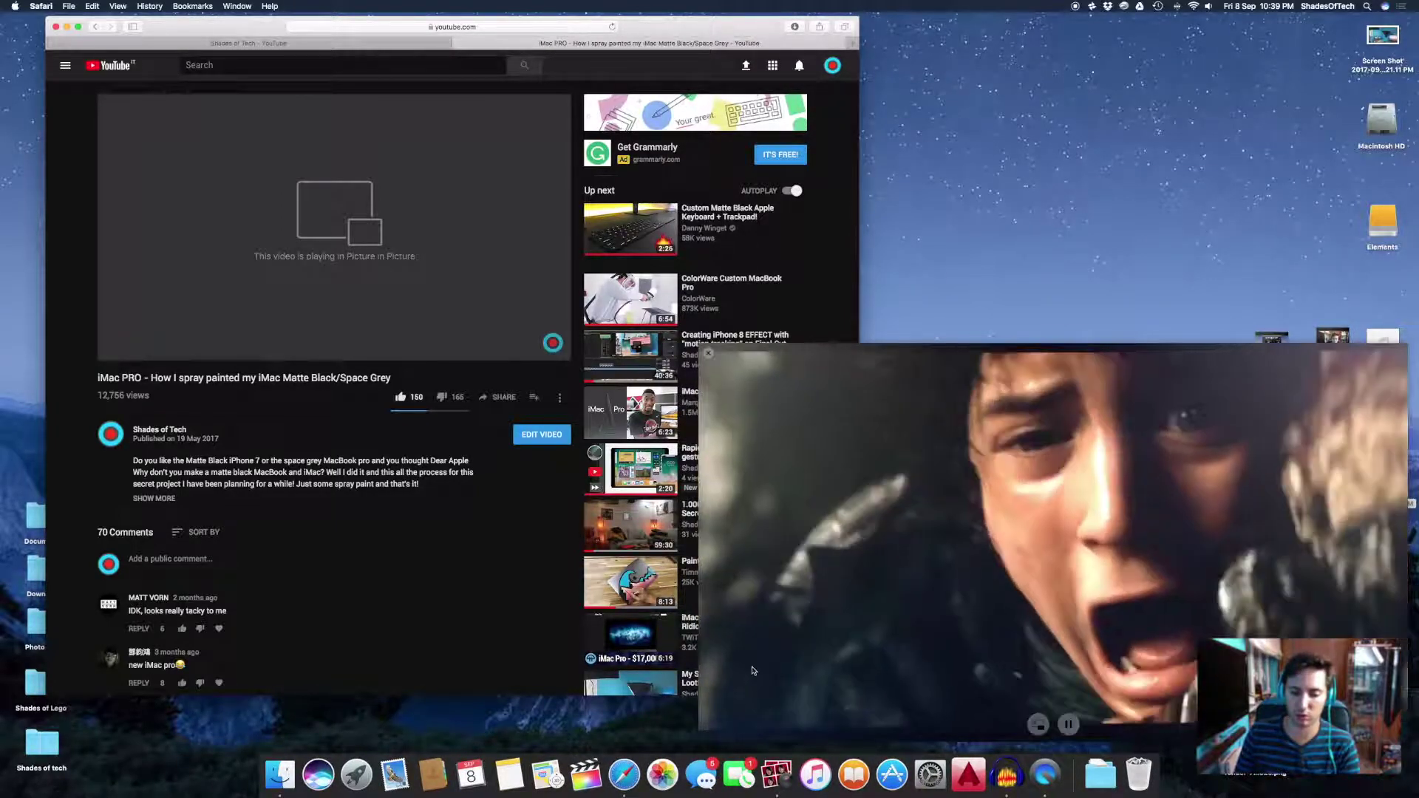
left_click_drag(752, 670, 102, 17)
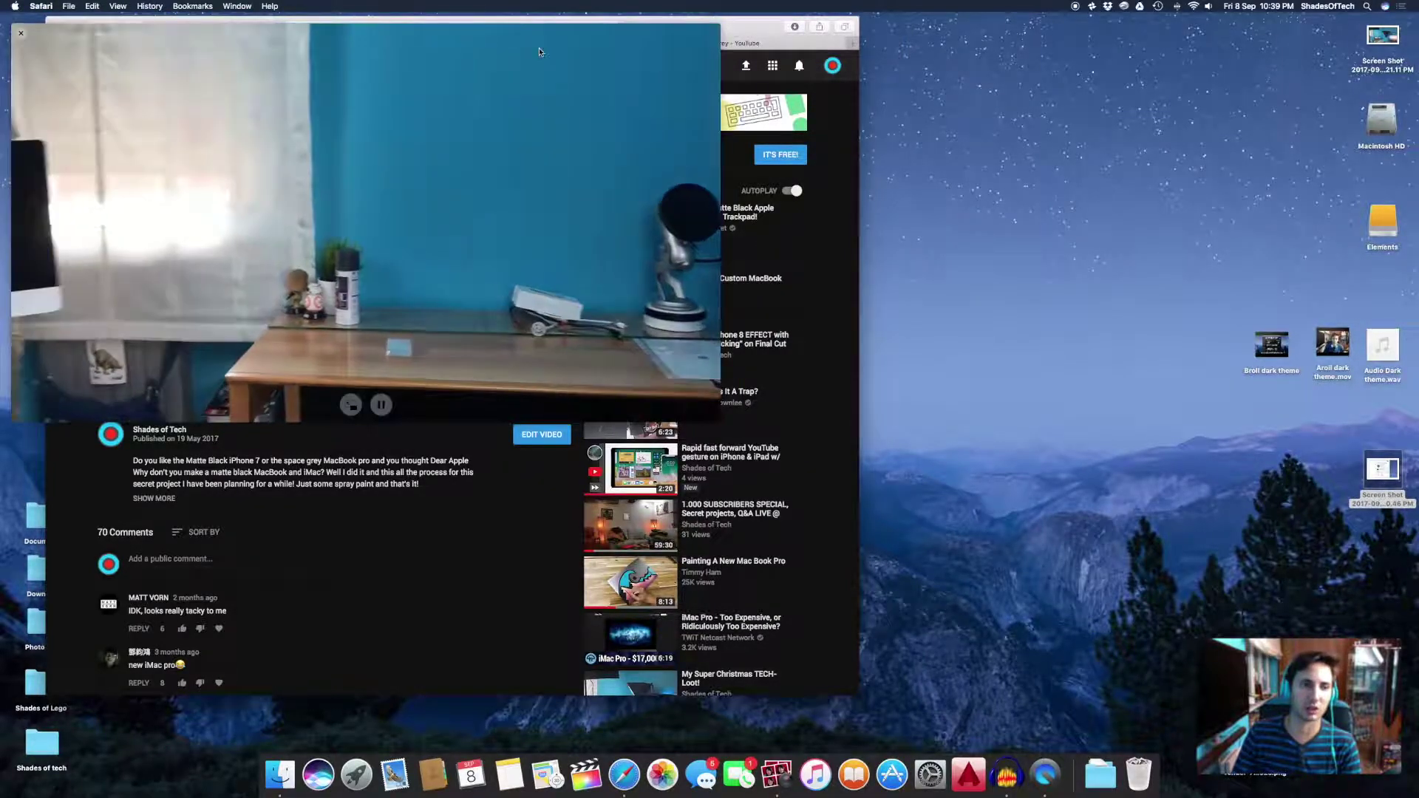
Stash the floating video at the left edge, restore and enlarge it, leaving it top-left
left_click_drag(538, 51, 52, 34)
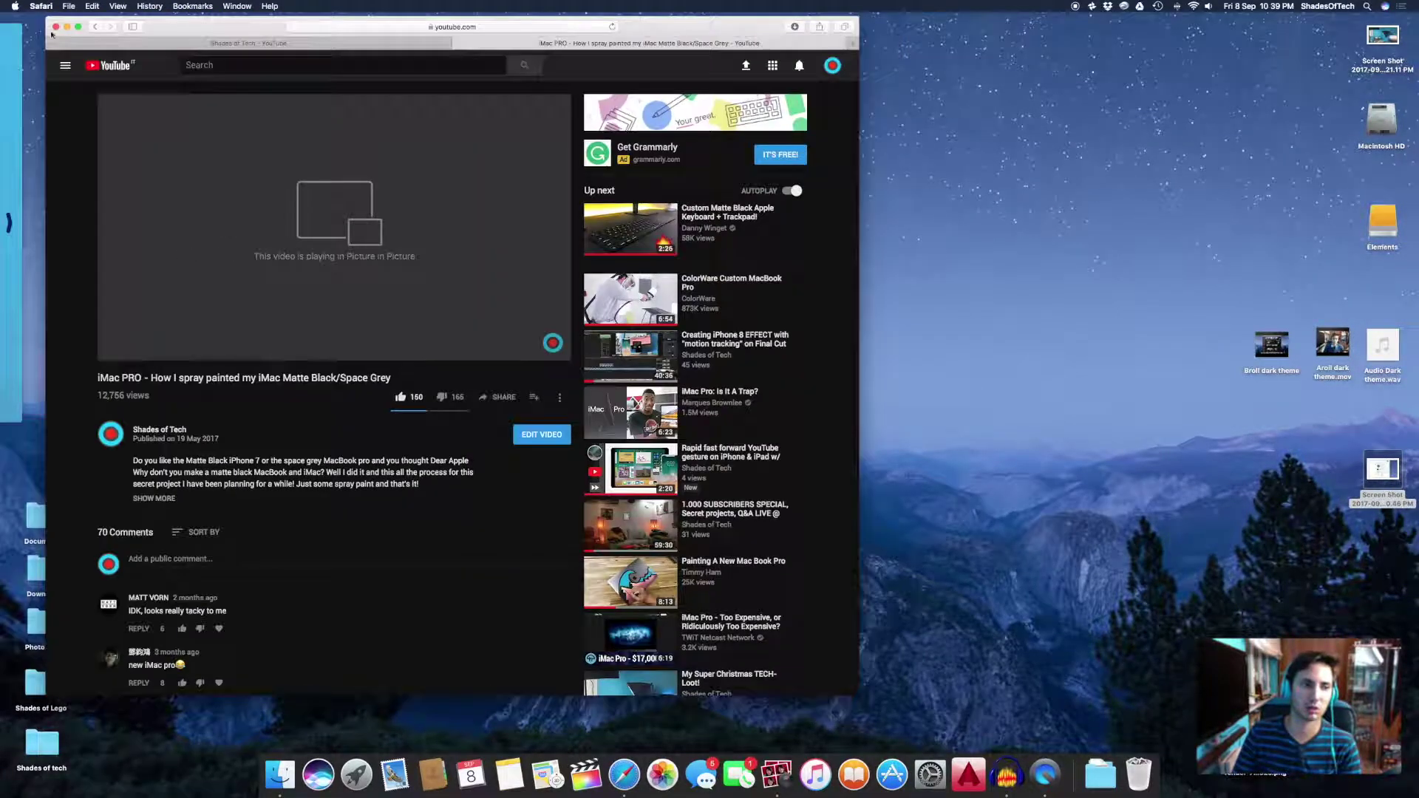
left_click(11, 222)
left_click_drag(491, 414, 377, 229)
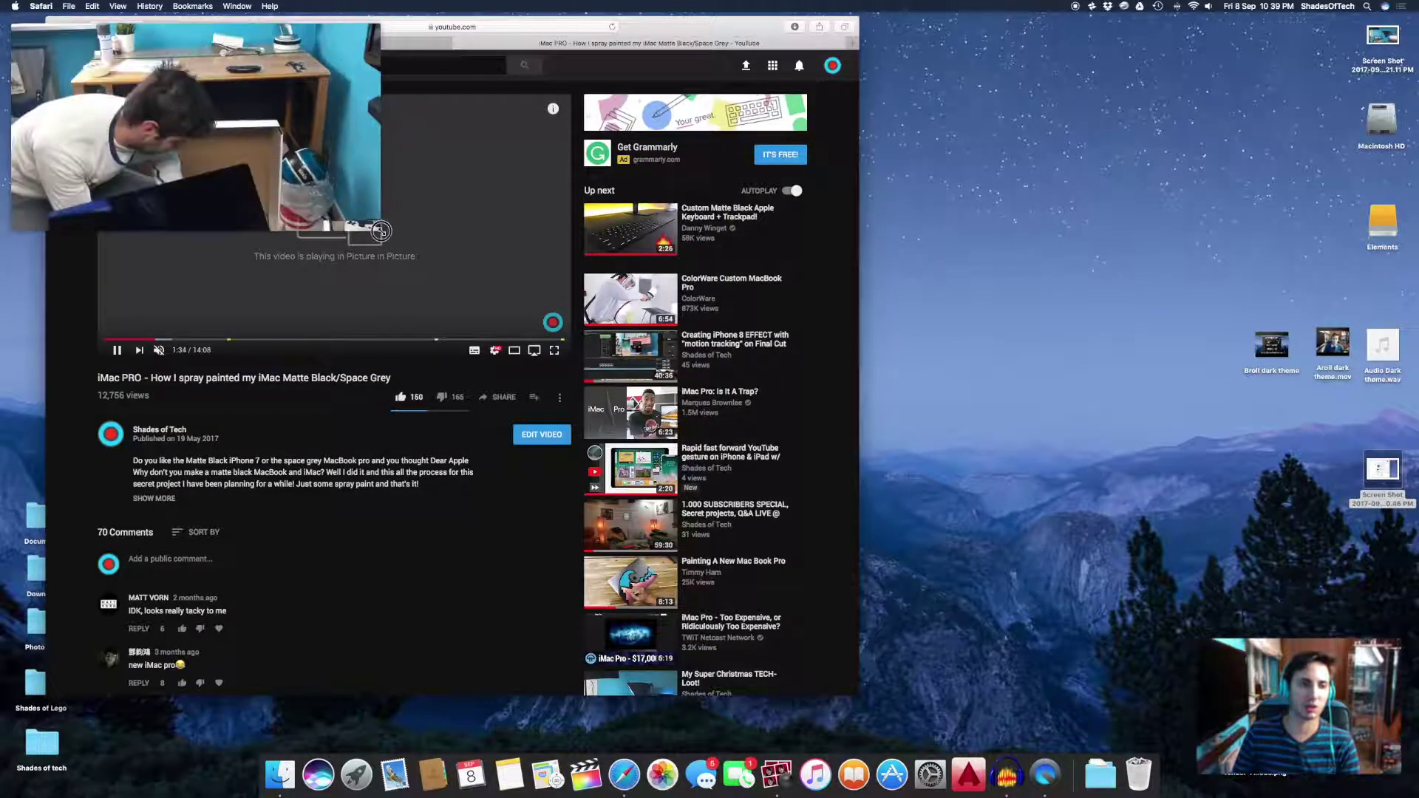
mouse_move(206, 34)
left_mouse_down()
mouse_move(562, 200)
mouse_move(214, 37)
left_mouse_up()
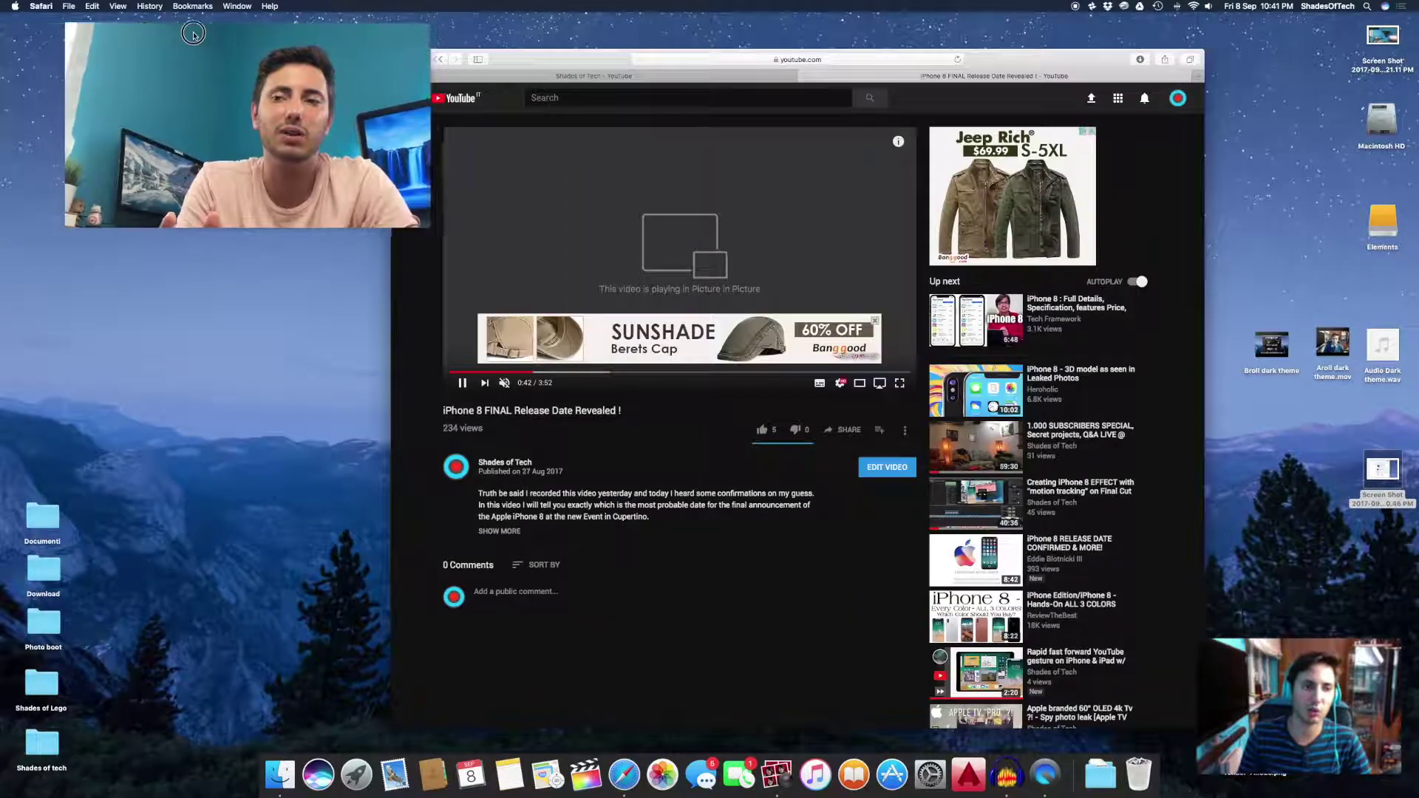
left_click_drag(193, 34, 158, 34)
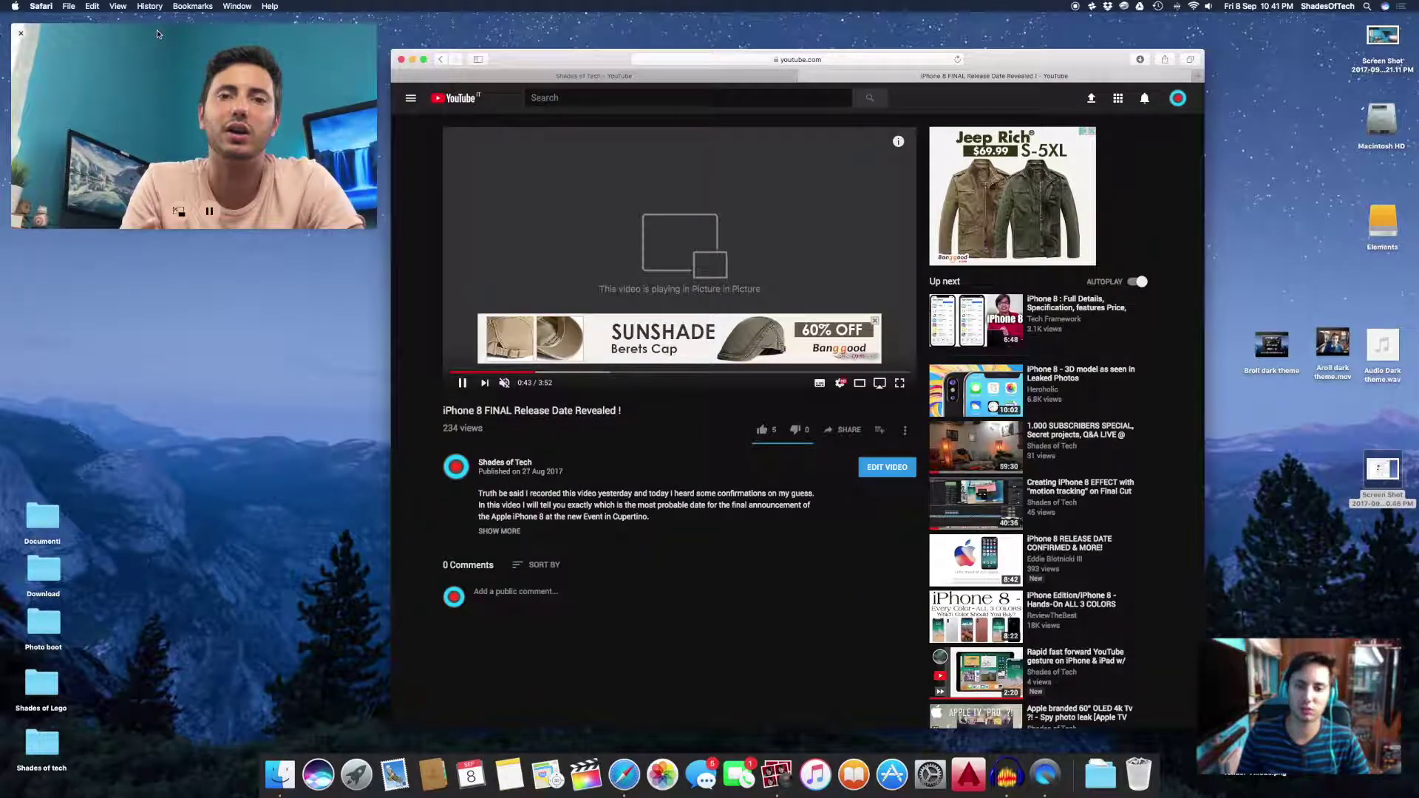